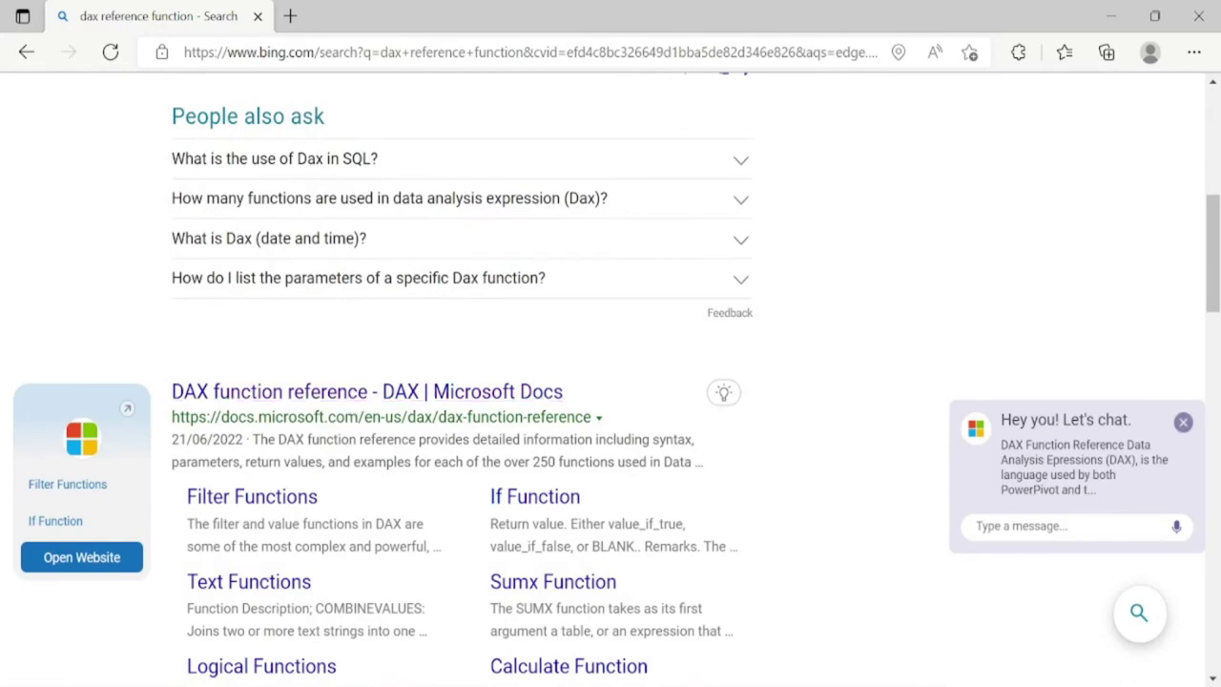
Open the Microsoft Docs DAX function reference from the search results and review its list of function categories
{"action": "left_click", "coordinate": [361, 404]}
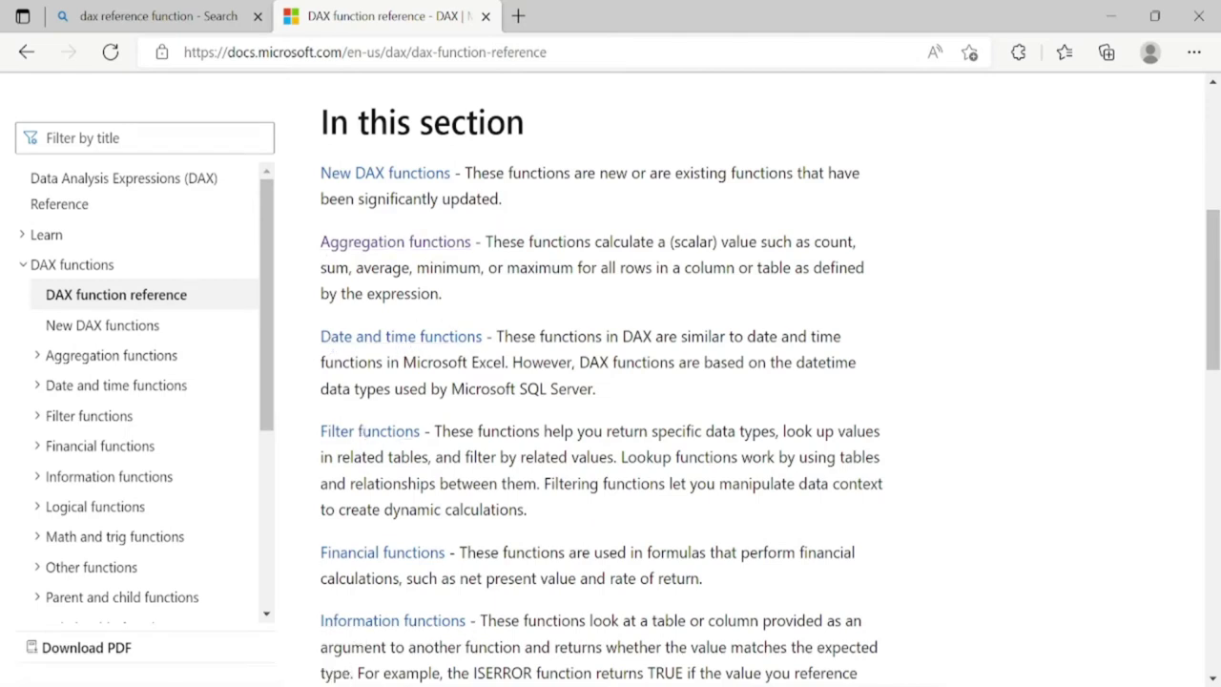
{"action": "scroll", "coordinate": [448, 558], "scroll_direction": "down", "scroll_amount": 5}
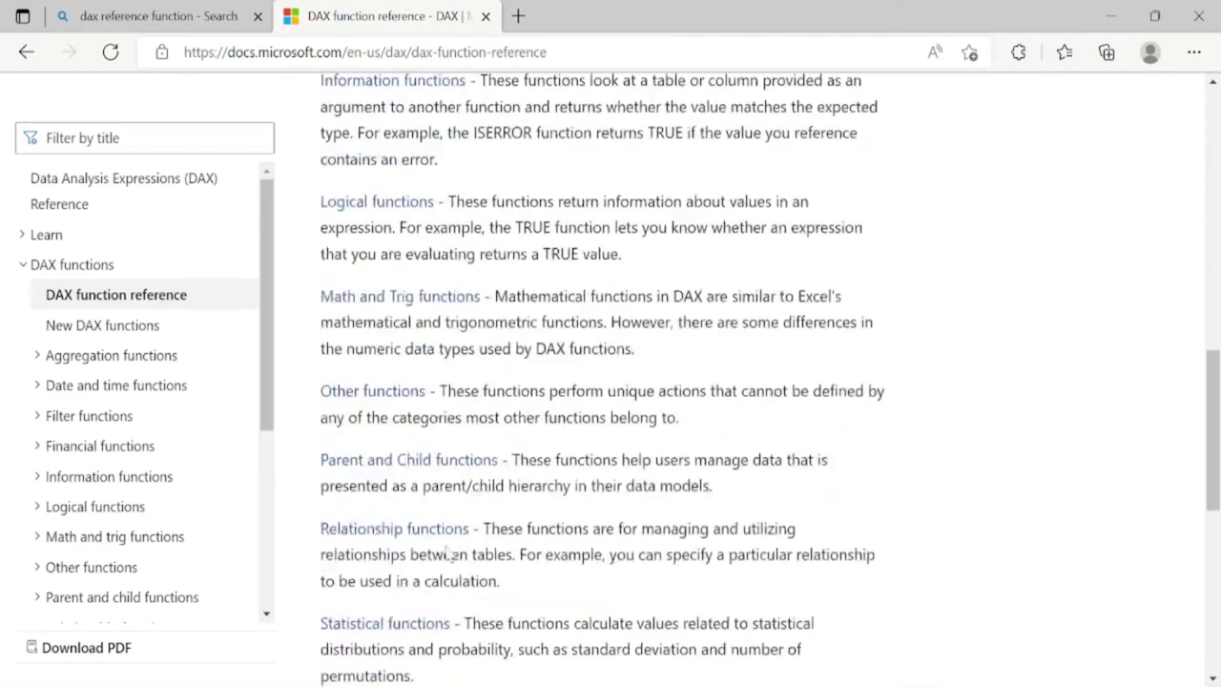
{"action": "scroll", "coordinate": [449, 554], "scroll_direction": "down", "scroll_amount": 4}
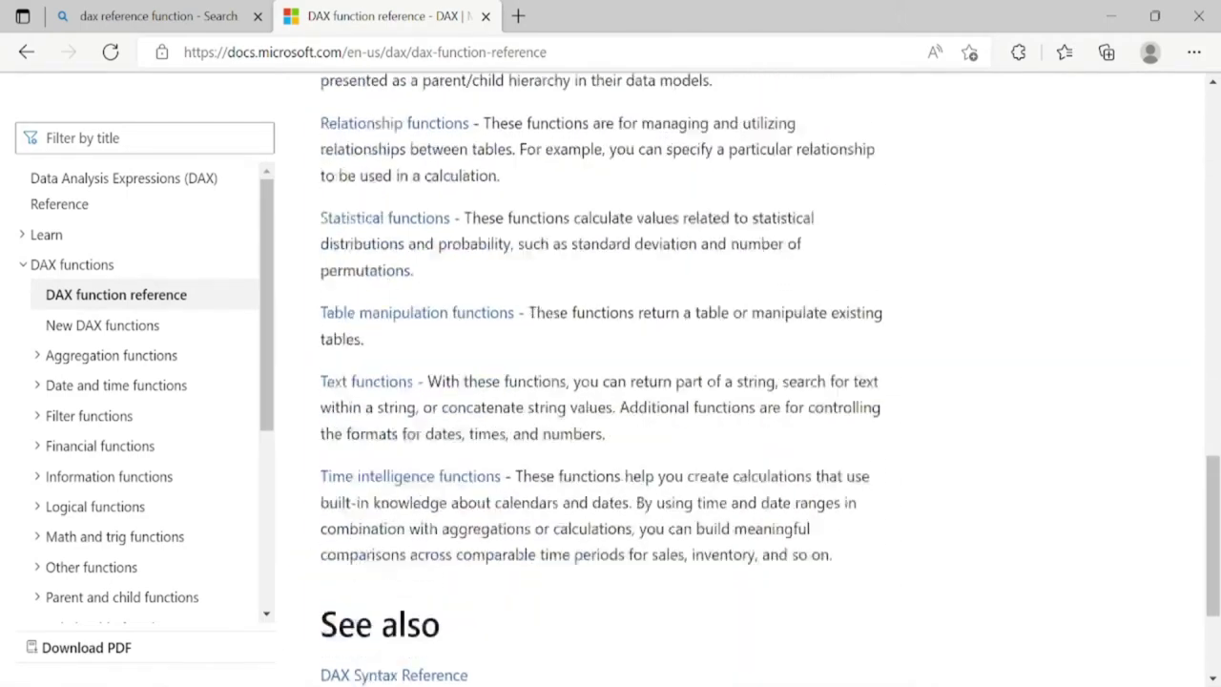
{"action": "scroll", "coordinate": [601, 381], "scroll_direction": "up", "scroll_amount": 10}
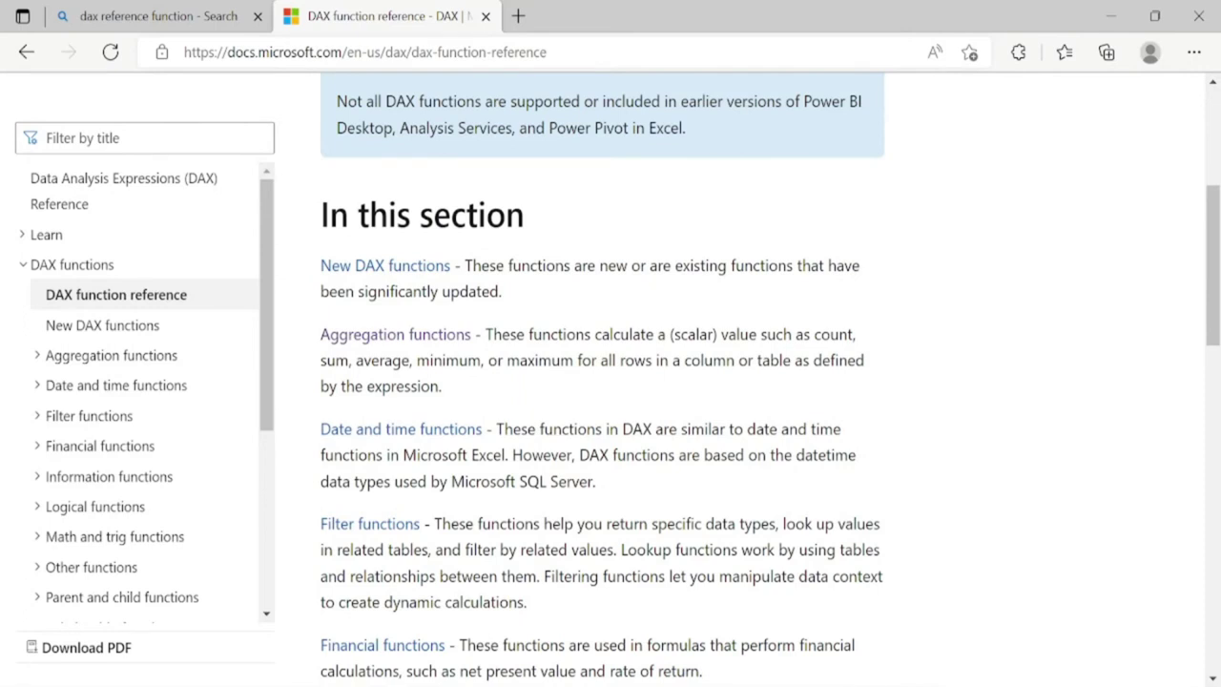
Open the Aggregation functions page and examine its function list and descriptions, including the COUNT entry
{"action": "left_click", "coordinate": [417, 348]}
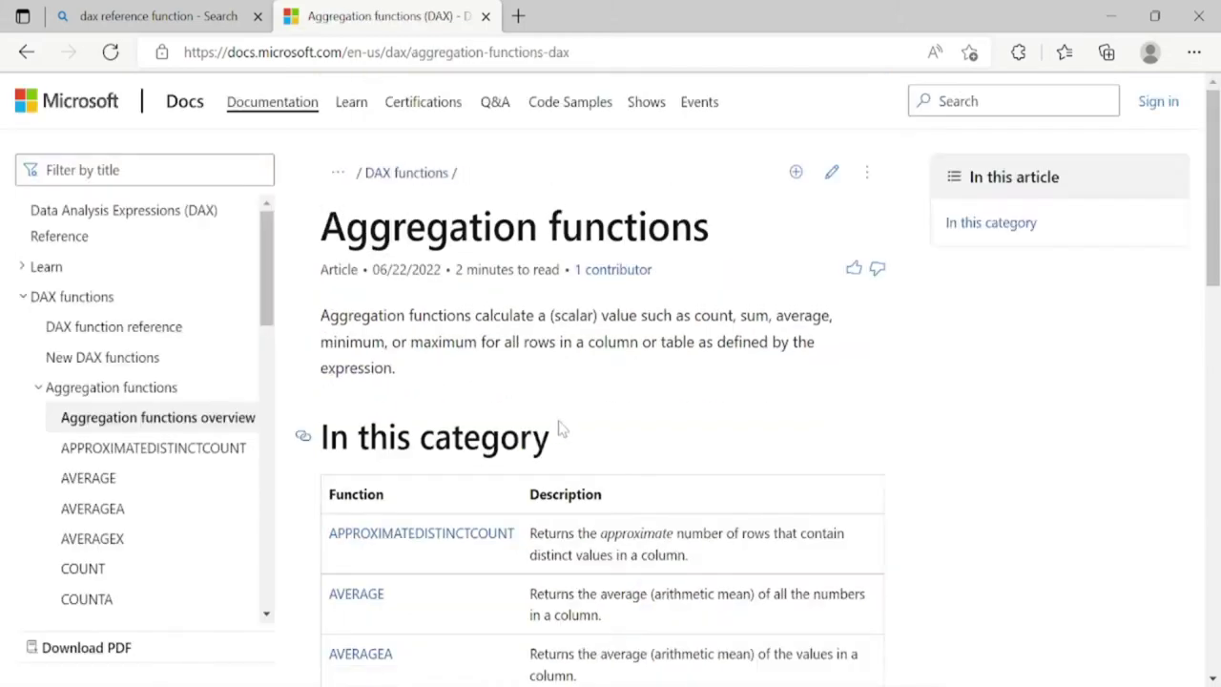
{"action": "scroll", "coordinate": [563, 429], "scroll_direction": "down", "scroll_amount": 3}
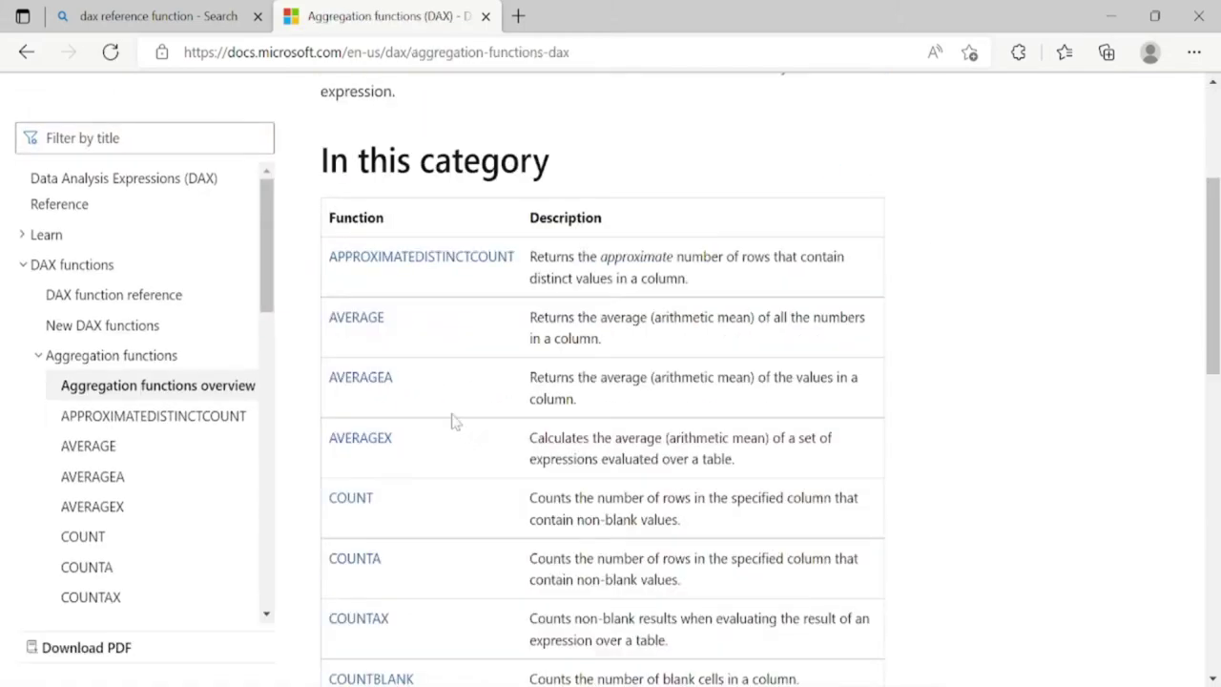
{"action": "scroll", "coordinate": [391, 530], "scroll_direction": "down", "scroll_amount": 6}
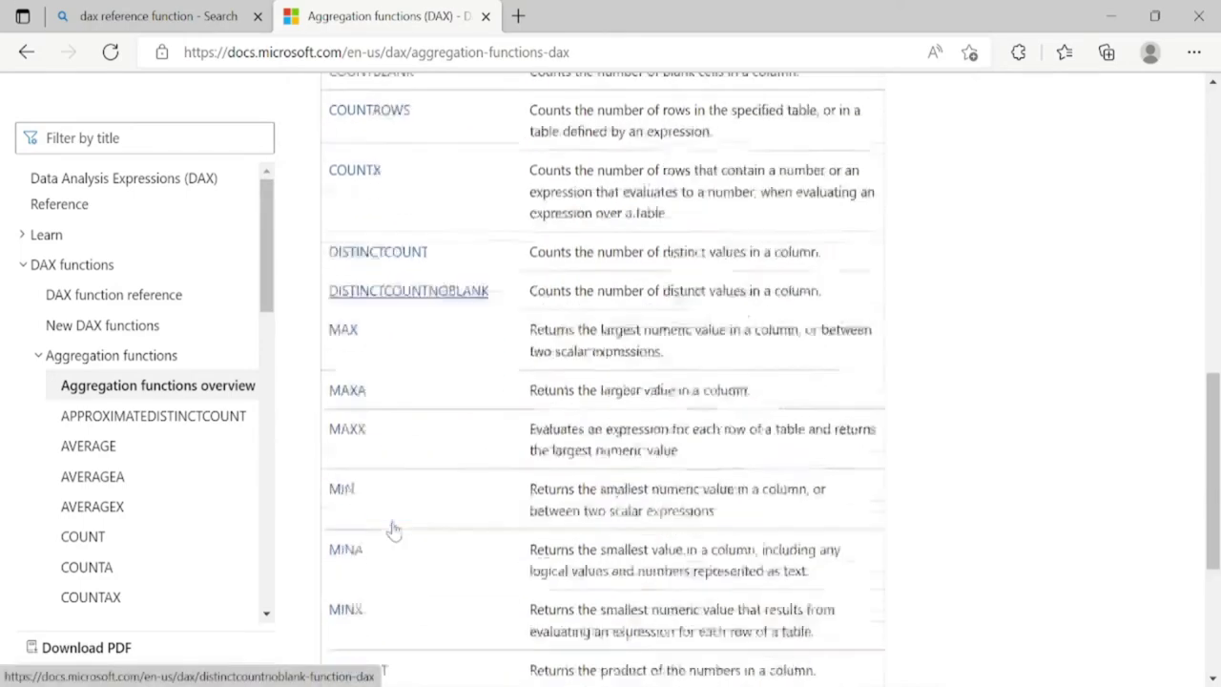
{"action": "scroll", "coordinate": [391, 530], "scroll_direction": "down", "scroll_amount": 3}
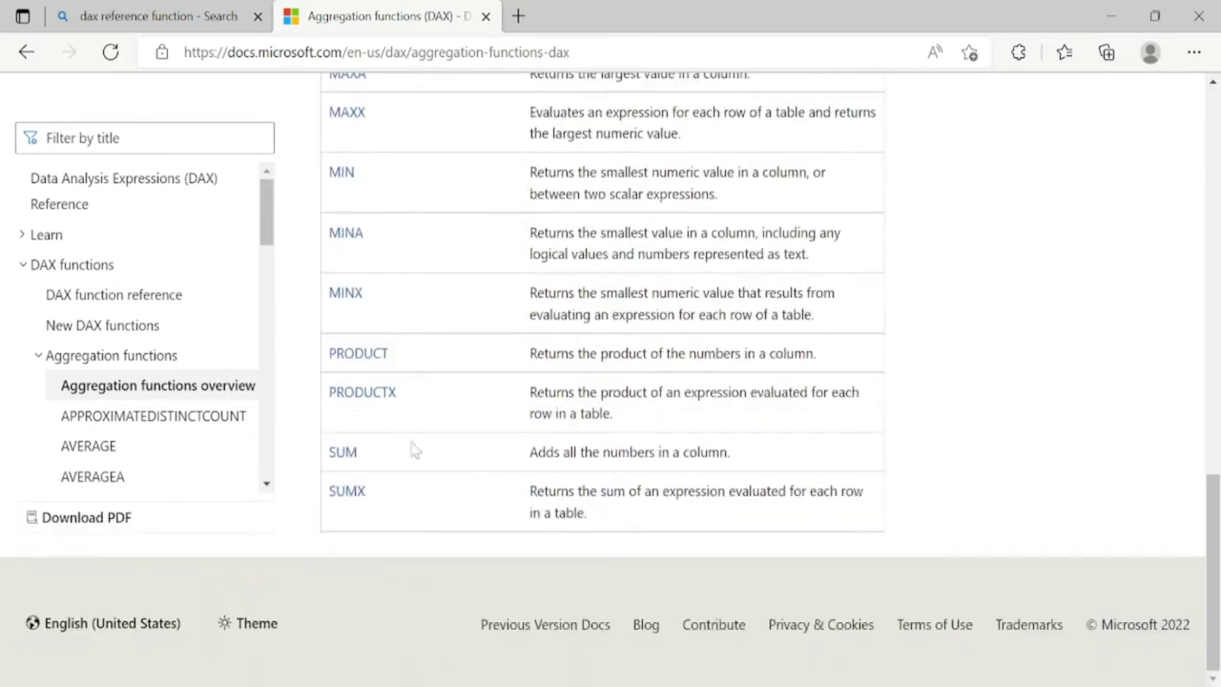
{"action": "scroll", "coordinate": [441, 448], "scroll_direction": "up", "scroll_amount": 8}
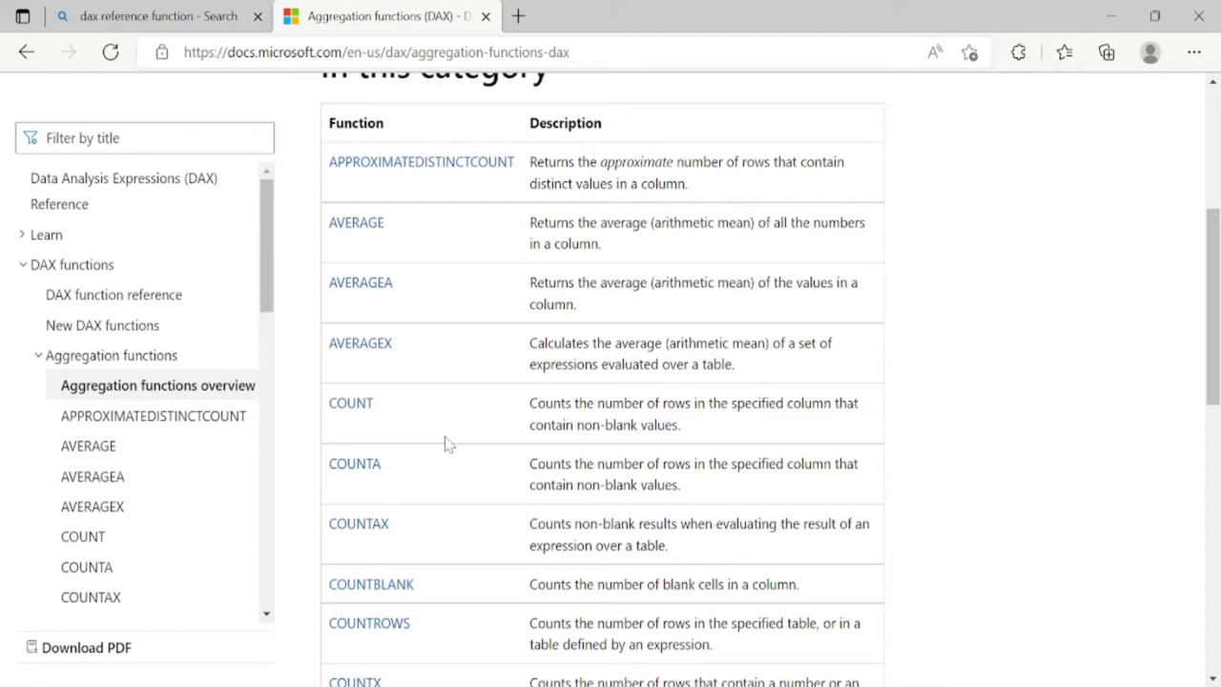
{"action": "scroll", "coordinate": [449, 464], "scroll_direction": "down", "scroll_amount": 8}
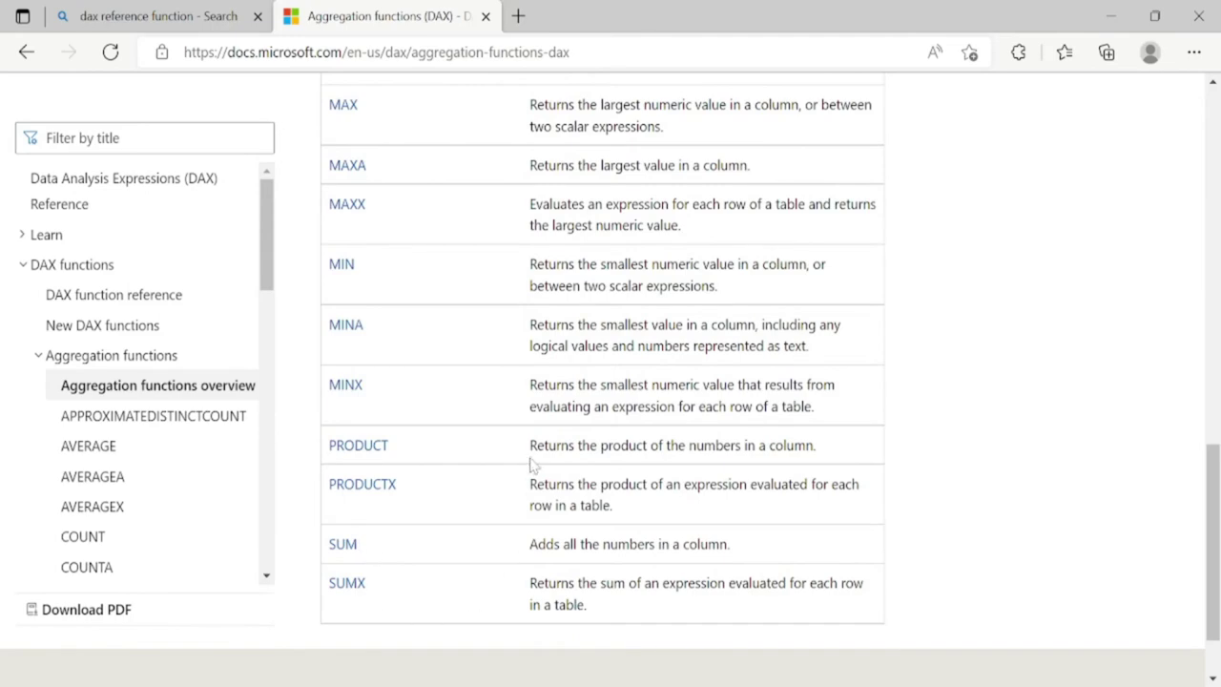
{"action": "scroll", "coordinate": [452, 478], "scroll_direction": "up", "scroll_amount": 10}
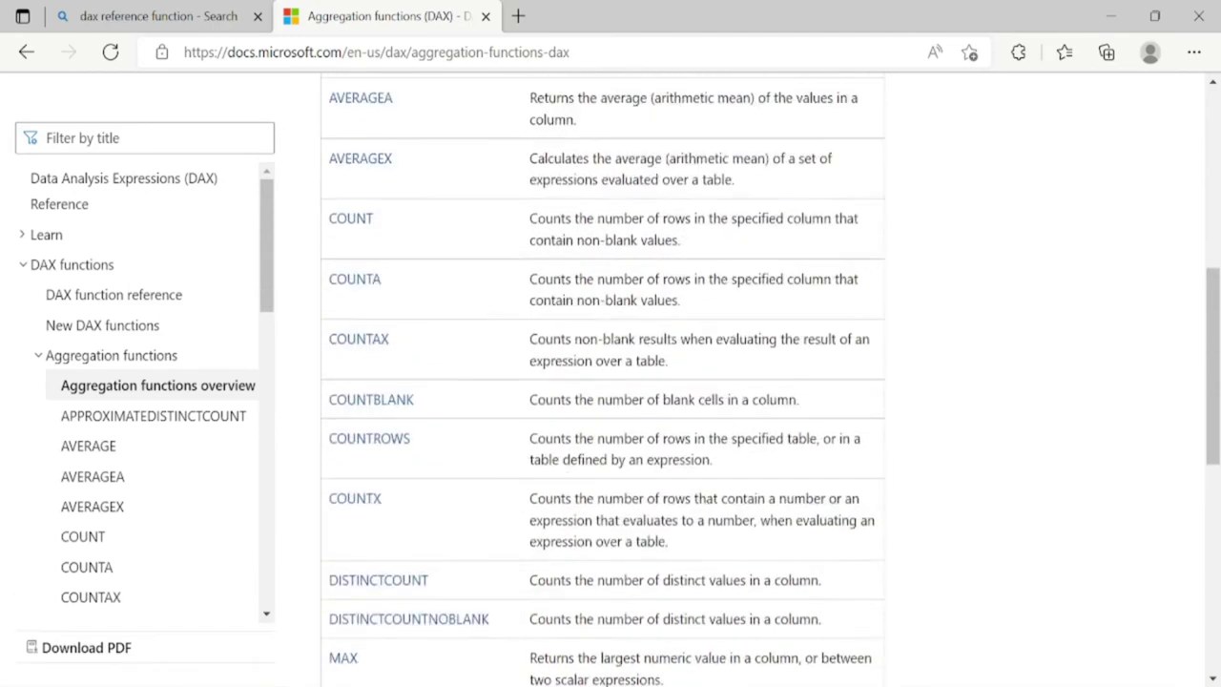
{"action": "left_click_drag", "start_coordinate": [379, 510], "coordinate": [329, 496]}
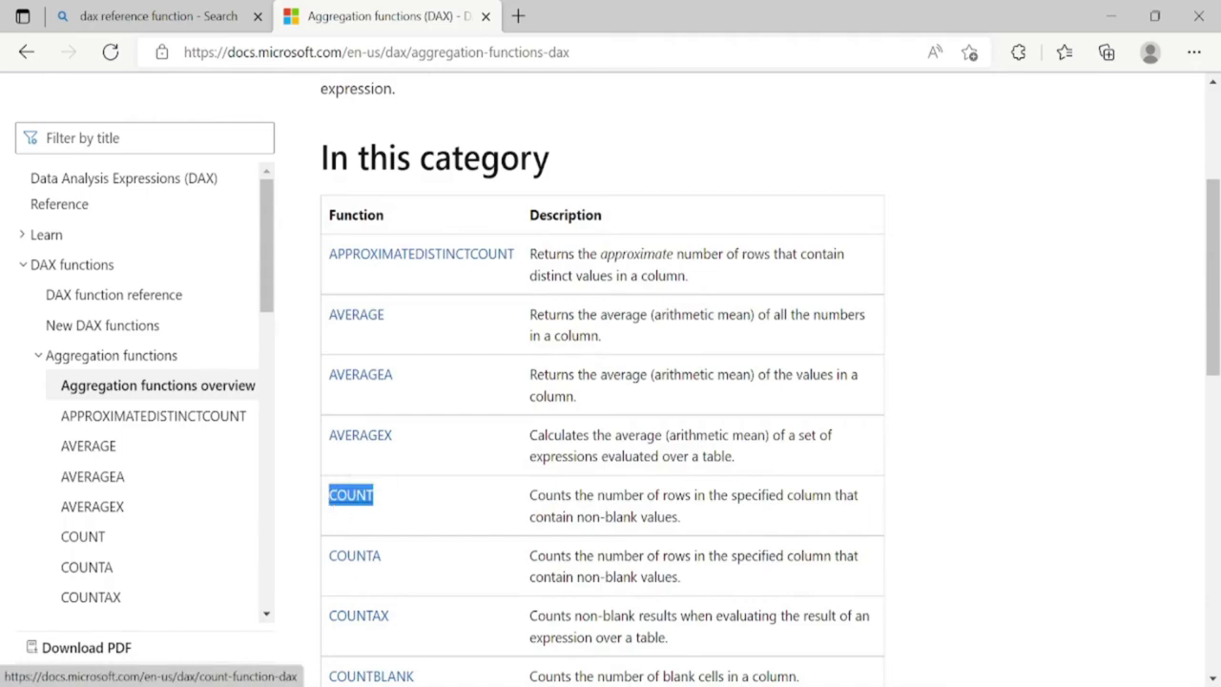
Switch to Power BI Desktop and show the Sales table's data with its Customer Name column selected
{"action": "key", "text": "alt+Tab"}
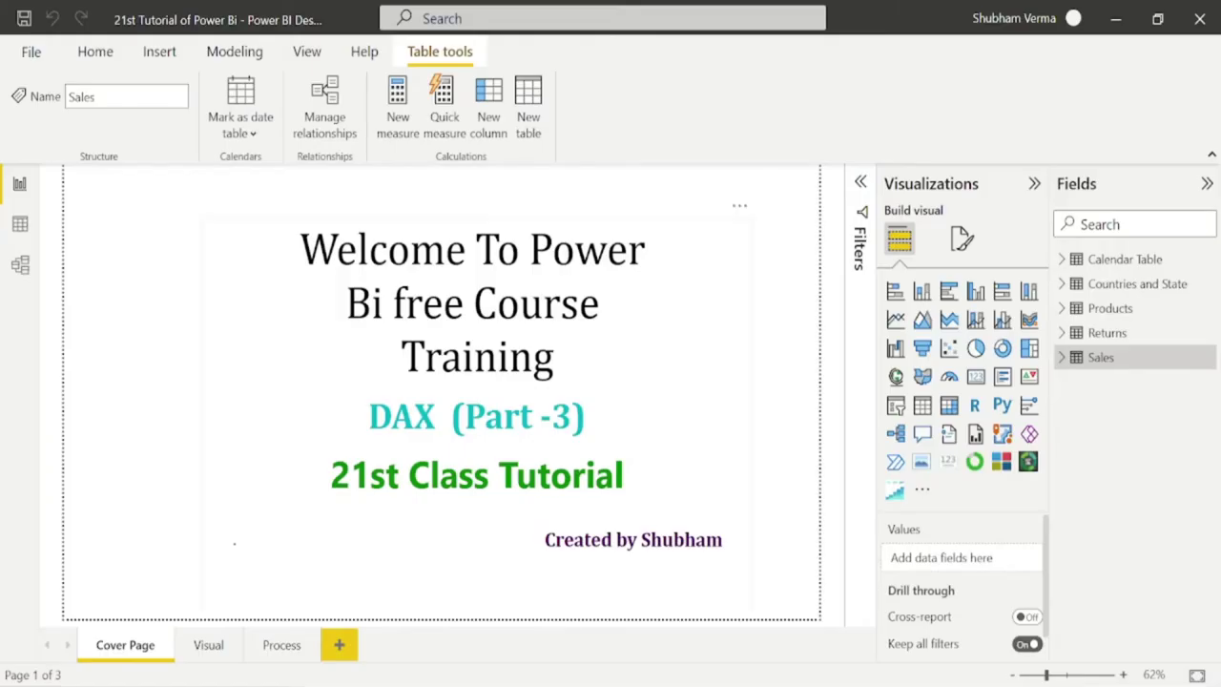
{"action": "left_click", "coordinate": [20, 223]}
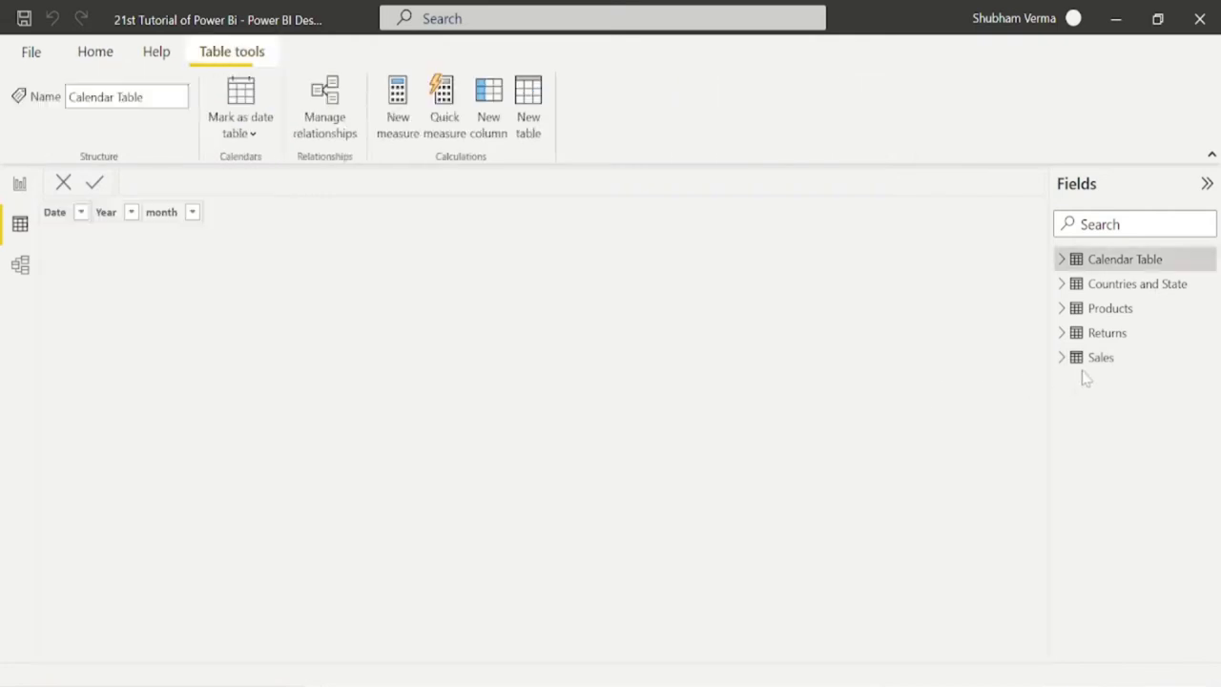
{"action": "left_click", "coordinate": [1095, 362]}
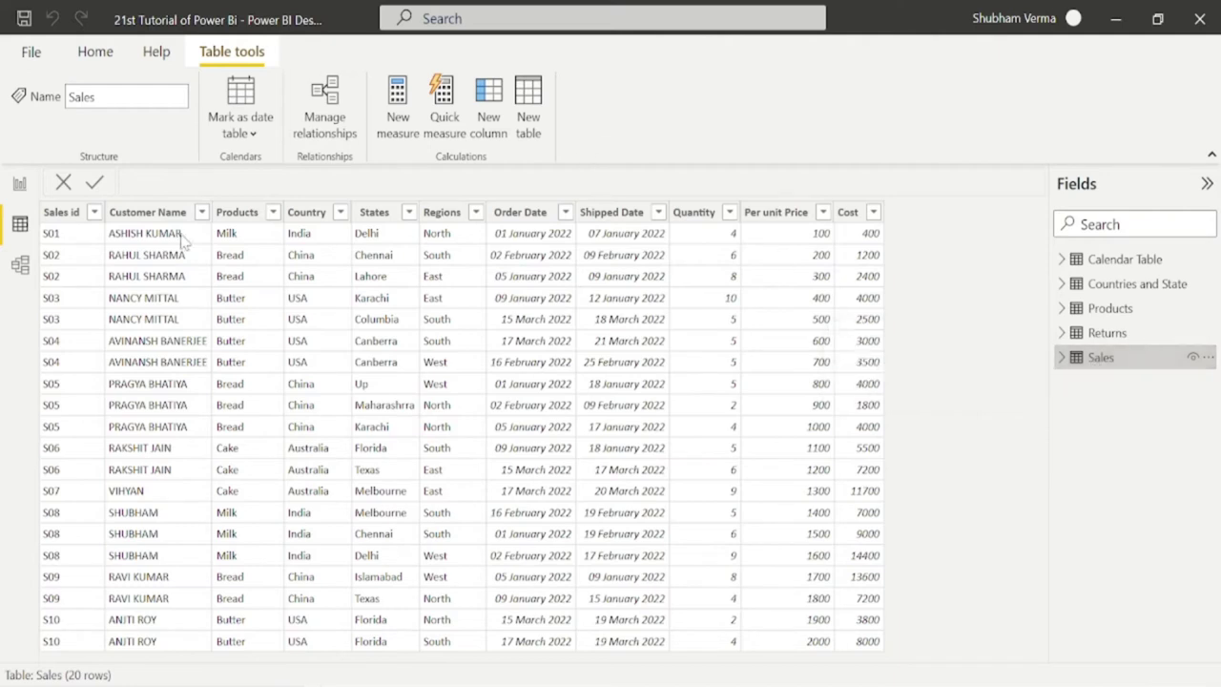
{"action": "left_click", "coordinate": [143, 216]}
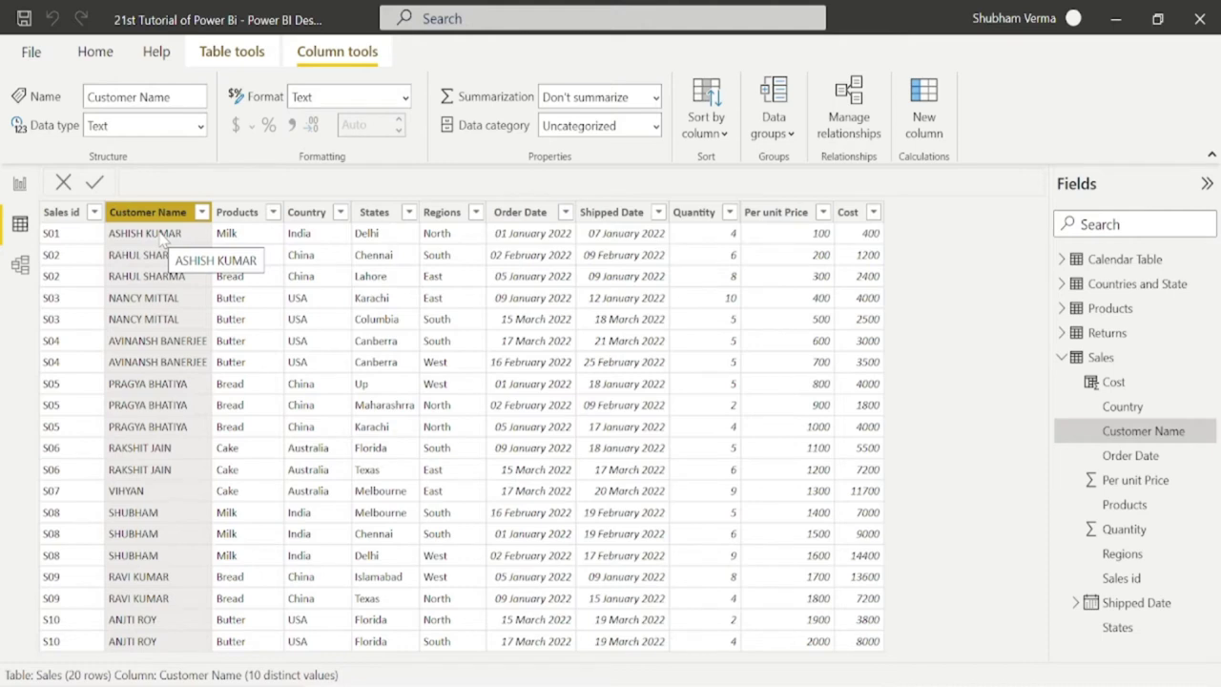
Create a measure in the Sales table: Count of Customer Name = COUNT(Sales[Customer Name])
{"action": "left_click", "coordinate": [1210, 380]}
{"action": "key", "text": "Escape"}
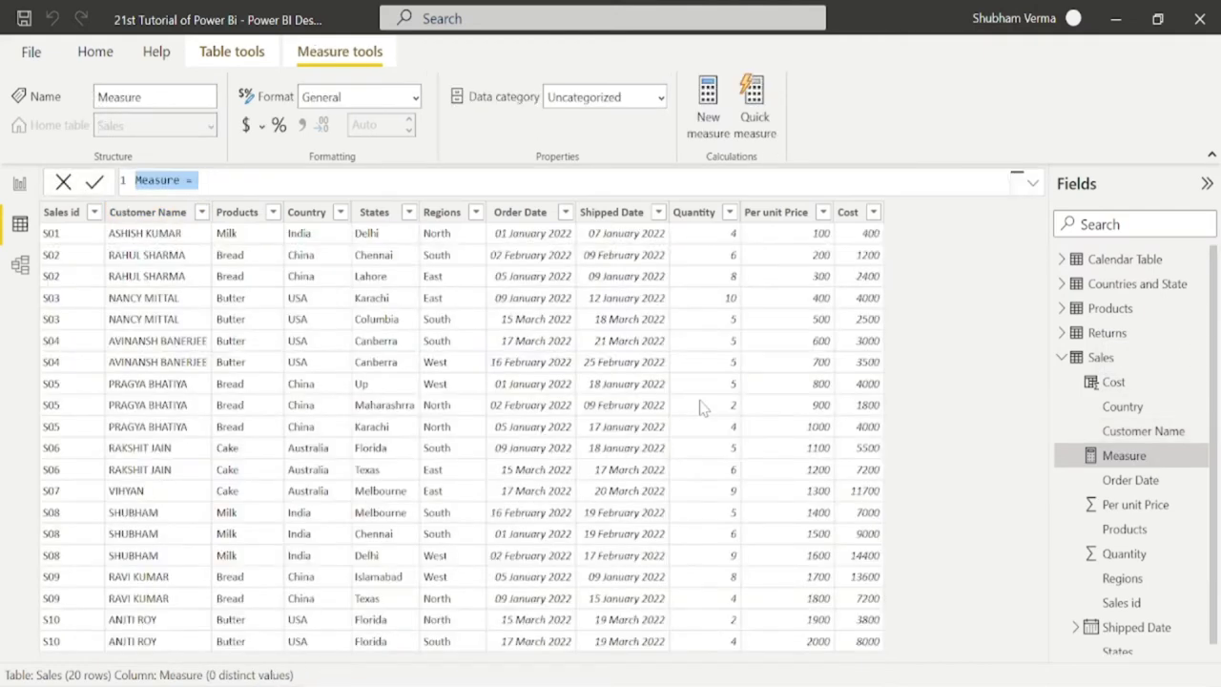
{"action": "key", "text": "BackSpace"}
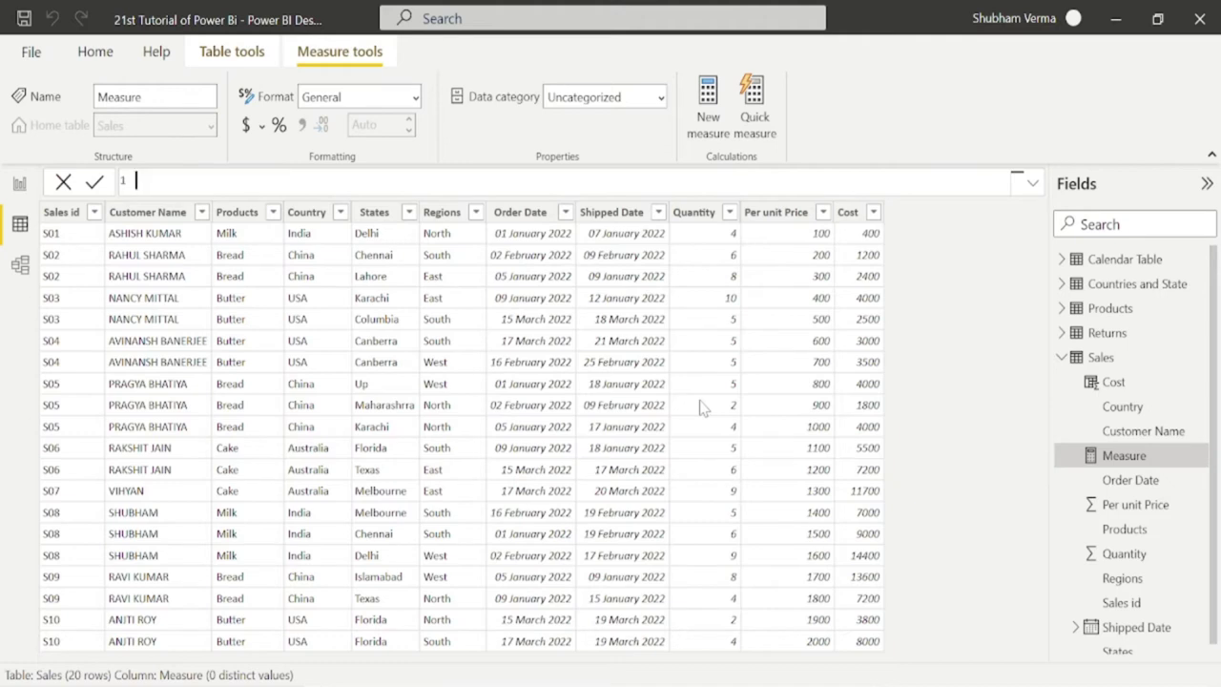
{"action": "type", "text": "Count of Customer "}
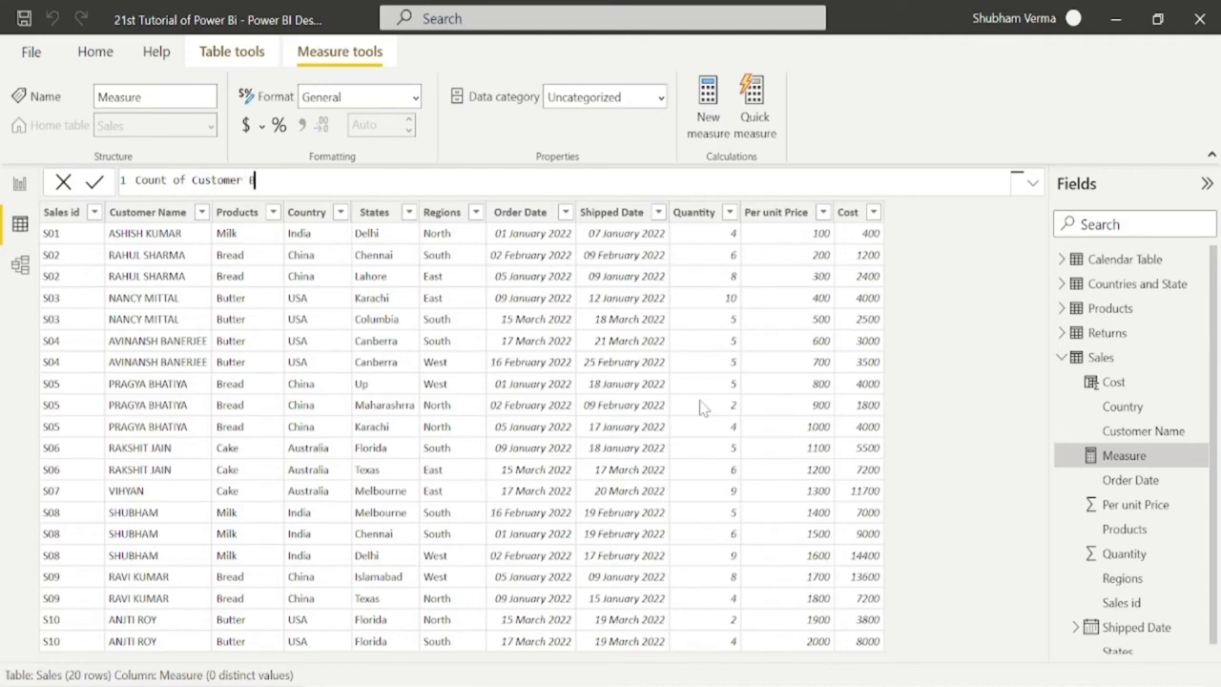
{"action": "type", "text": "Name = COUnt"}
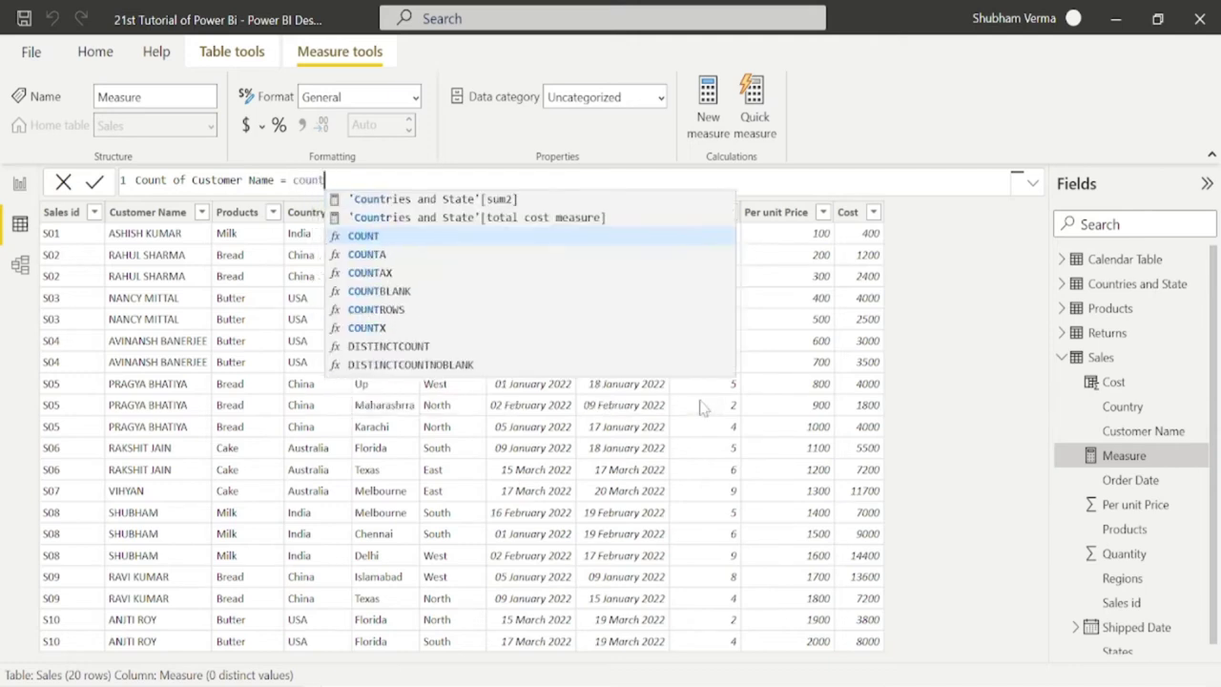
{"action": "key", "text": "Tab"}
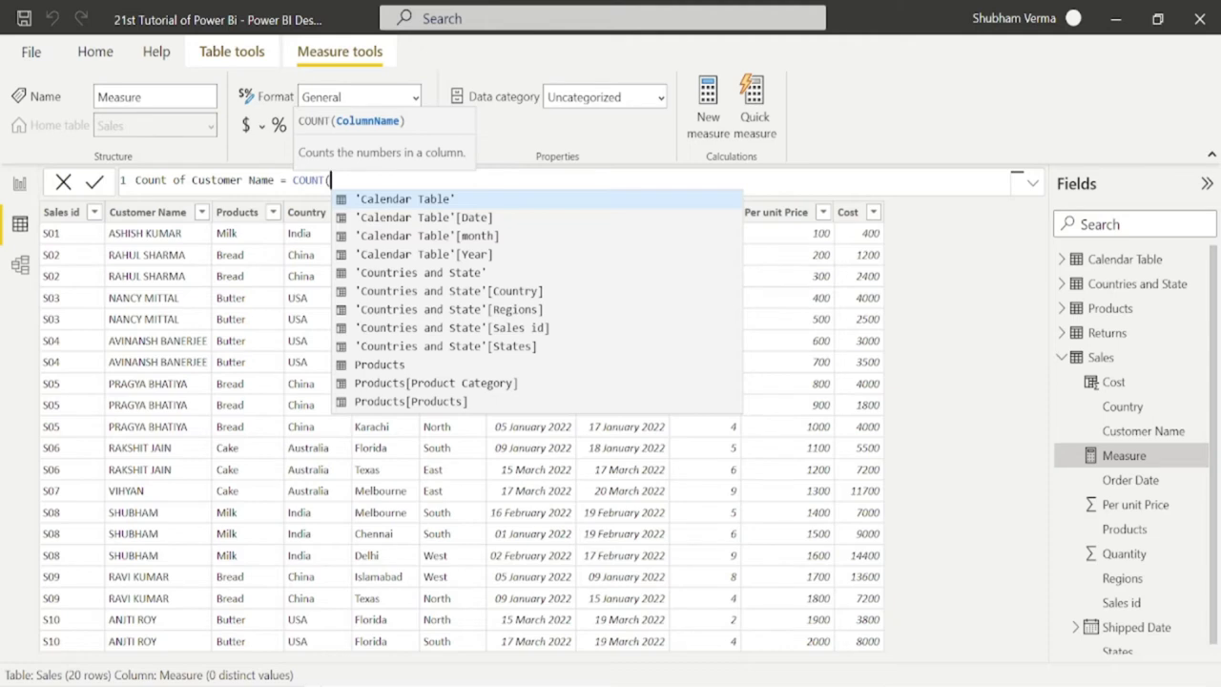
{"action": "type", "text": "cust"}
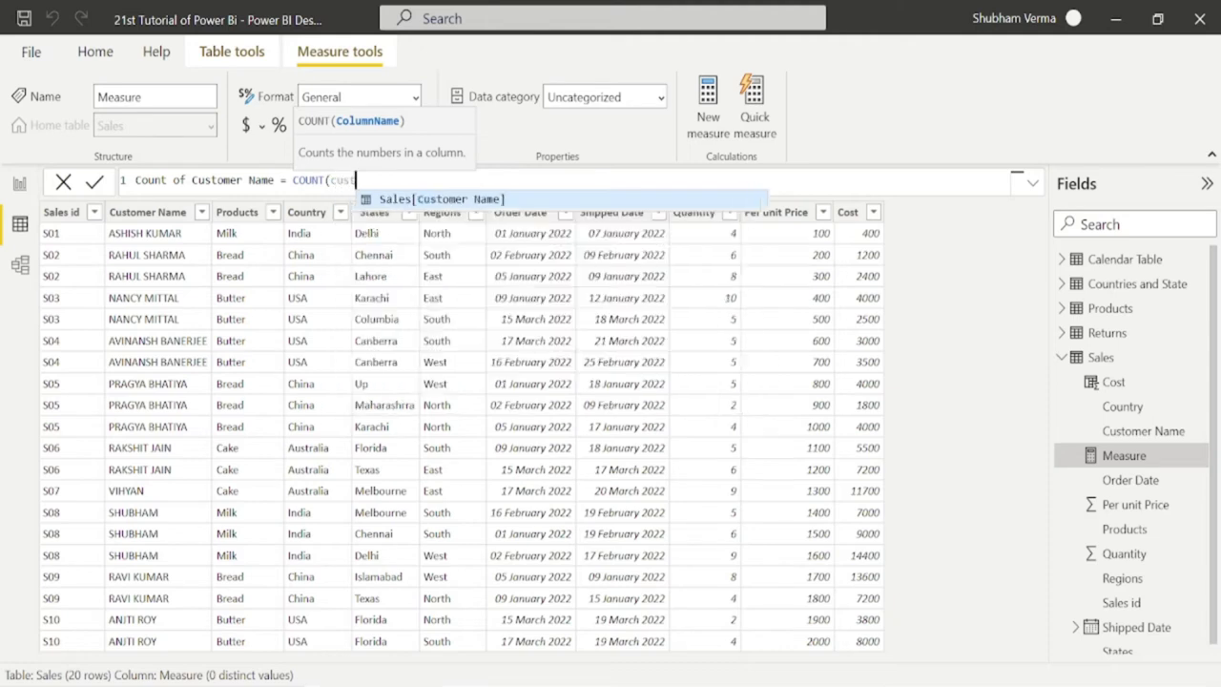
{"action": "type", "text": "ome"}
{"action": "key", "text": "Tab"}
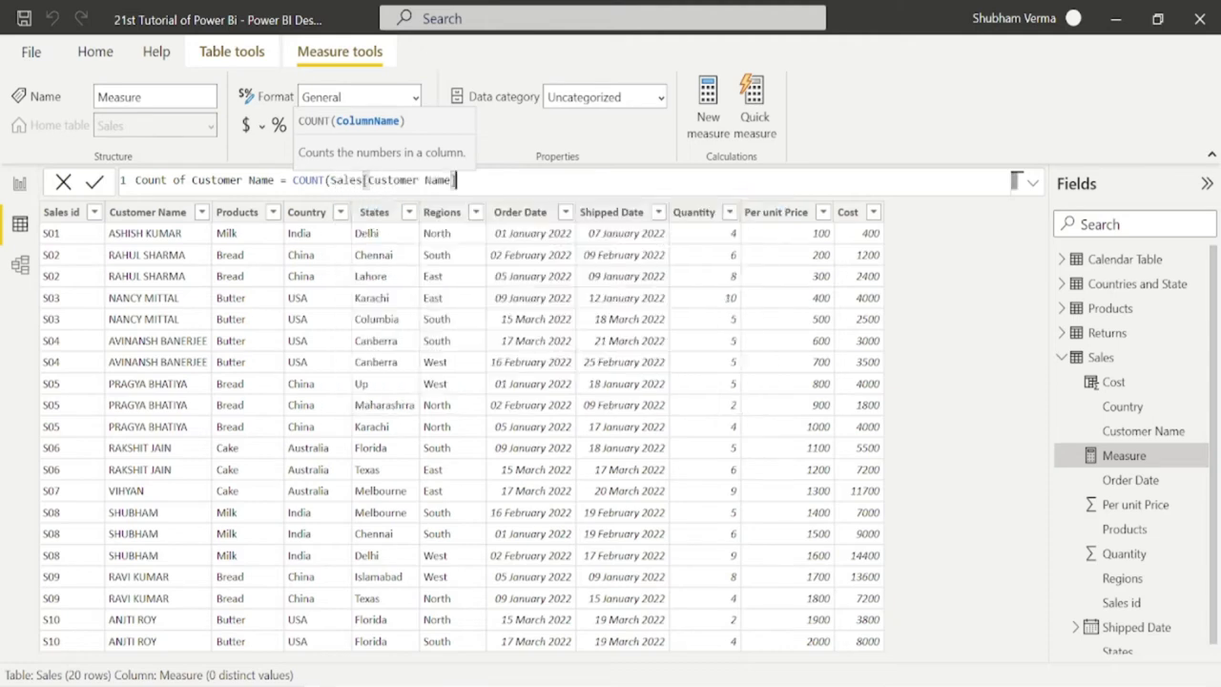
{"action": "type", "text": ")"}
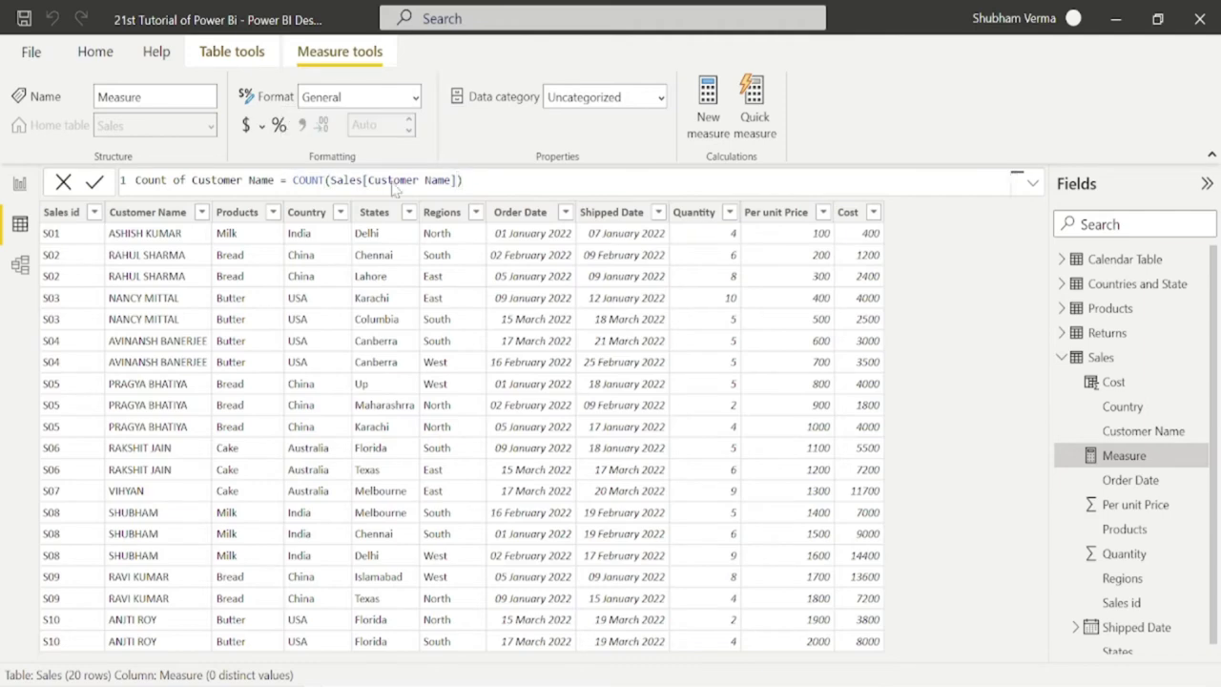
{"action": "key", "text": "Return"}
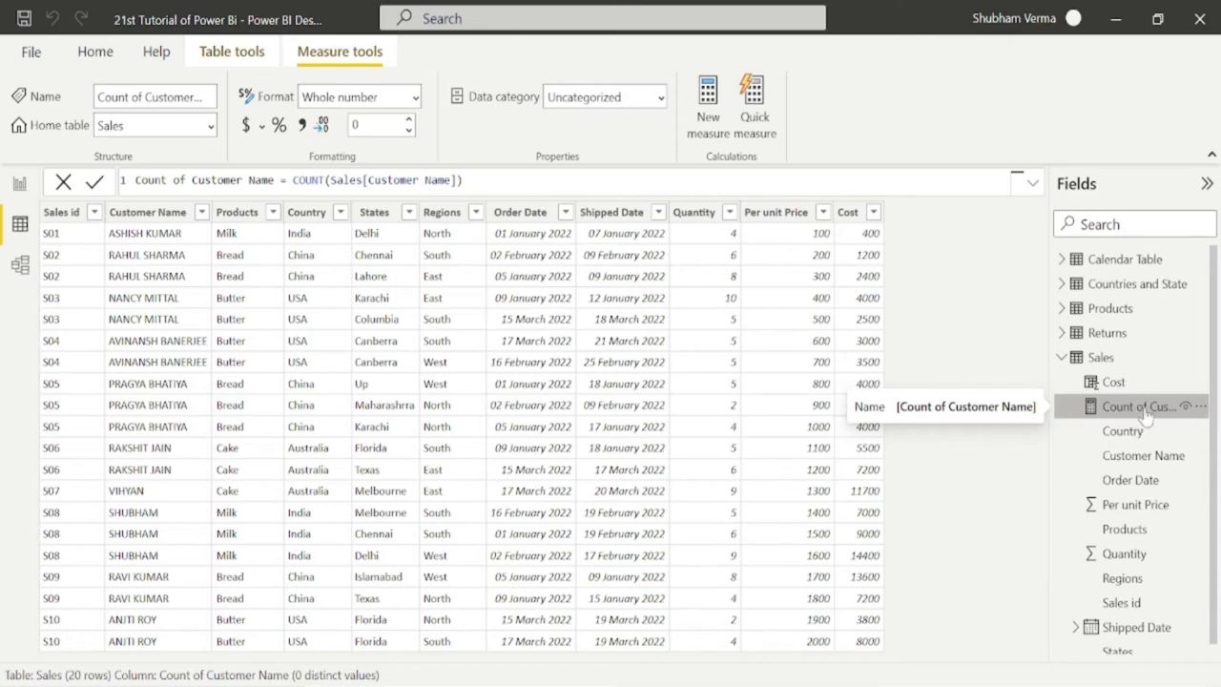
Add a card visual near the upper-left corner of the Visual report page and fill it with the Count of Customer Name measure
{"action": "left_click", "coordinate": [21, 185]}
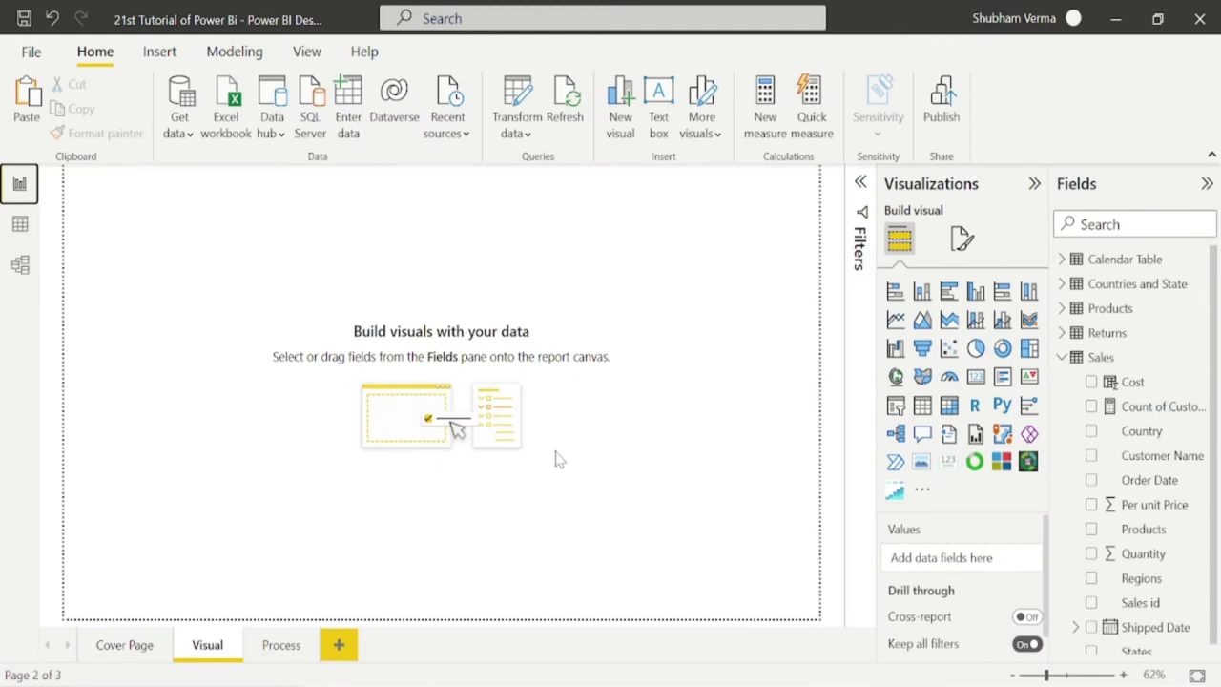
{"action": "left_click", "coordinate": [977, 381]}
{"action": "left_click_drag", "start_coordinate": [212, 284], "coordinate": [267, 349]}
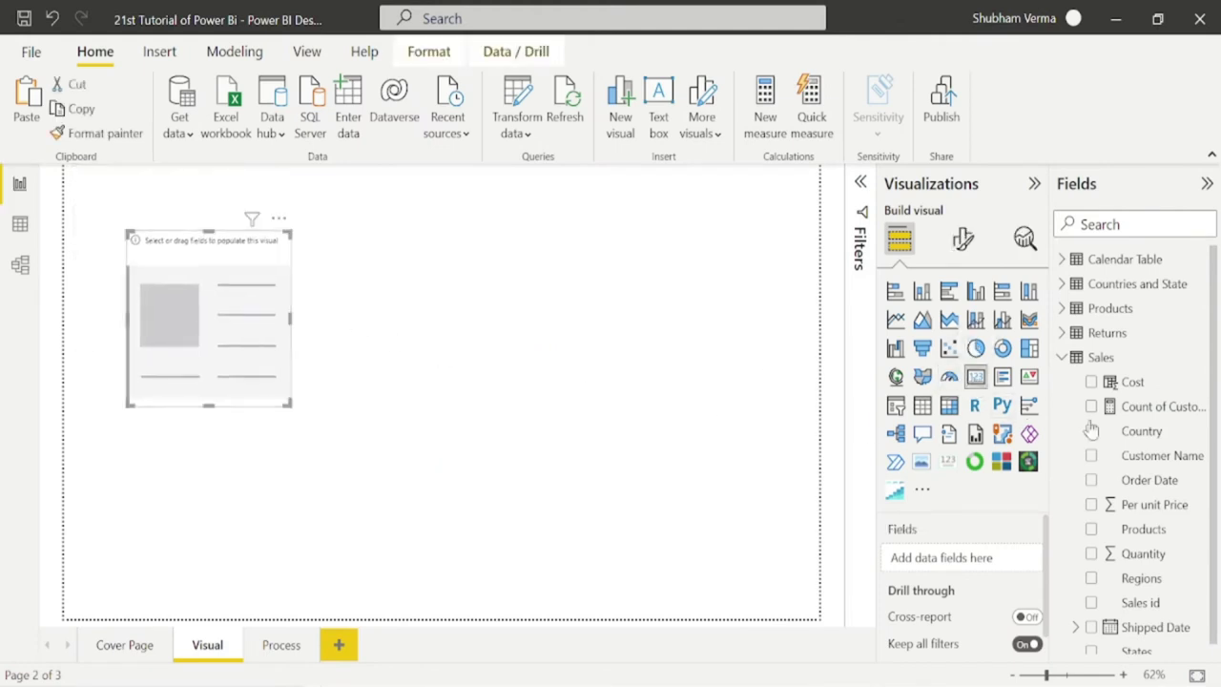
{"action": "left_click_drag", "start_coordinate": [1158, 410], "coordinate": [248, 349]}
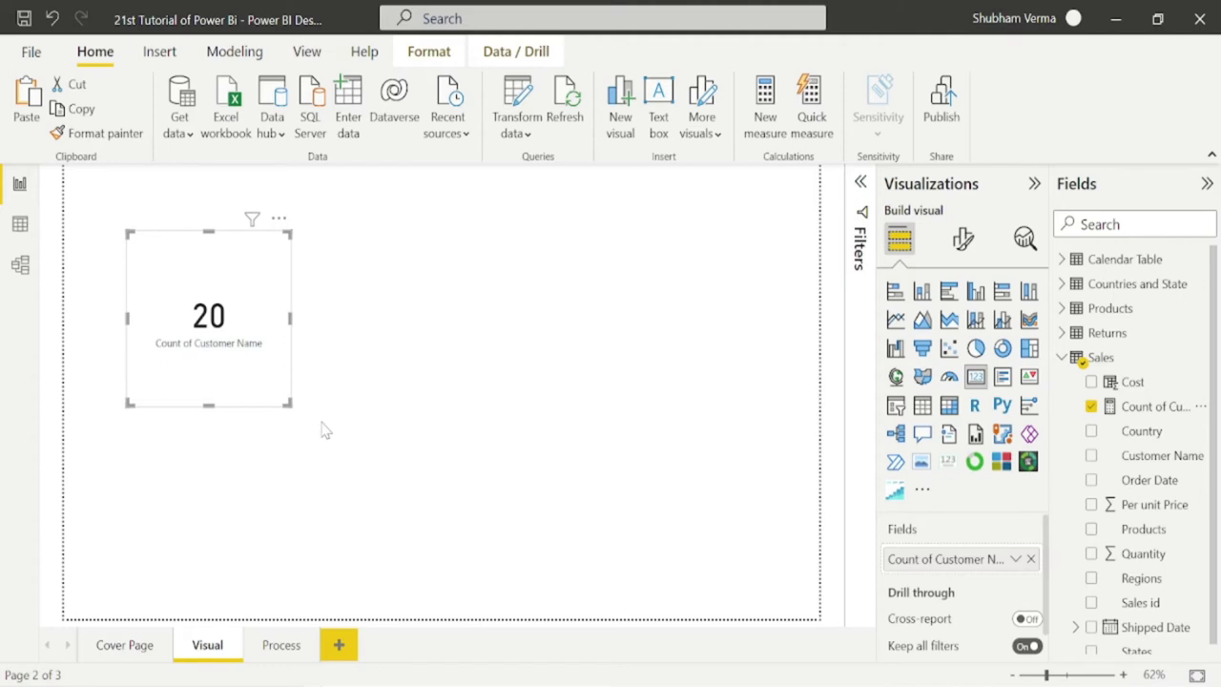
Compare the card's customer name count with the rows of the Sales table in the data view
{"action": "left_click", "coordinate": [20, 225]}
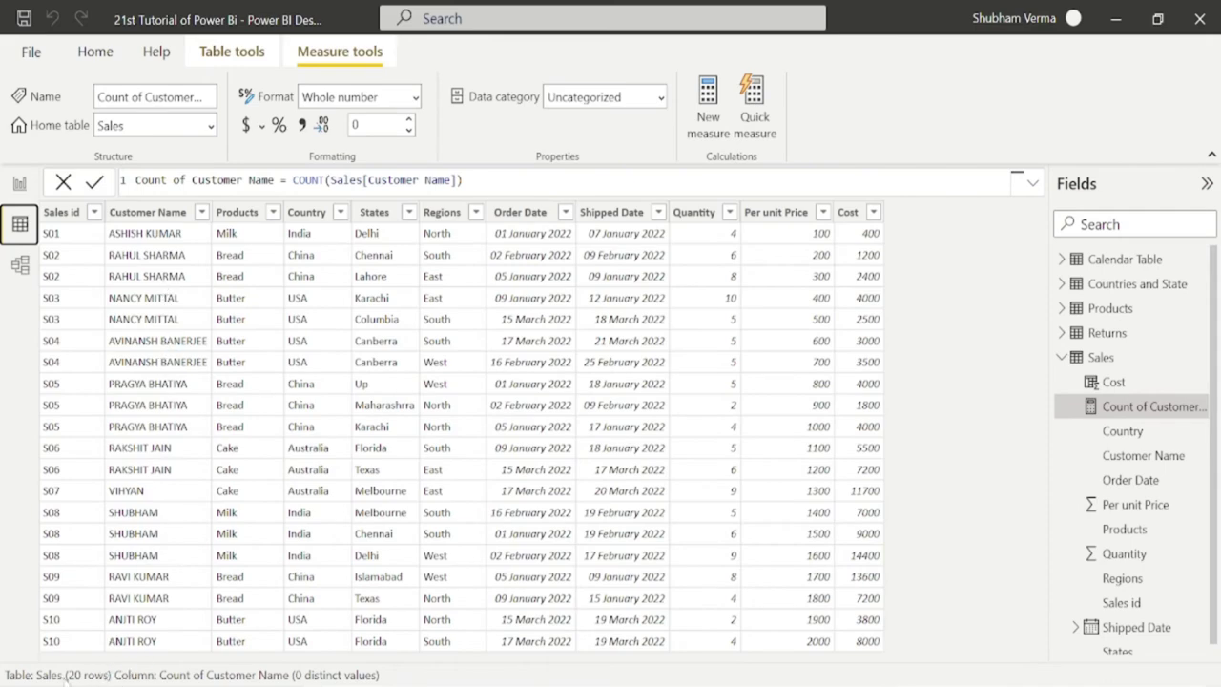
{"action": "left_click", "coordinate": [20, 183]}
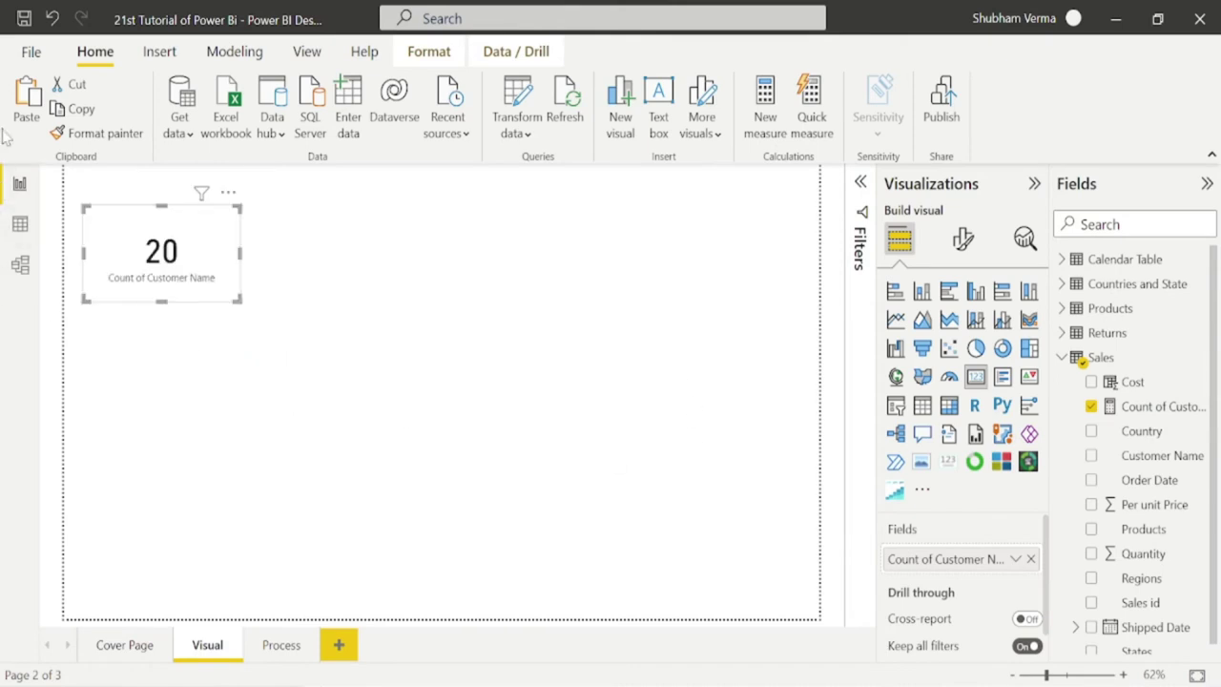
{"action": "left_click", "coordinate": [21, 225]}
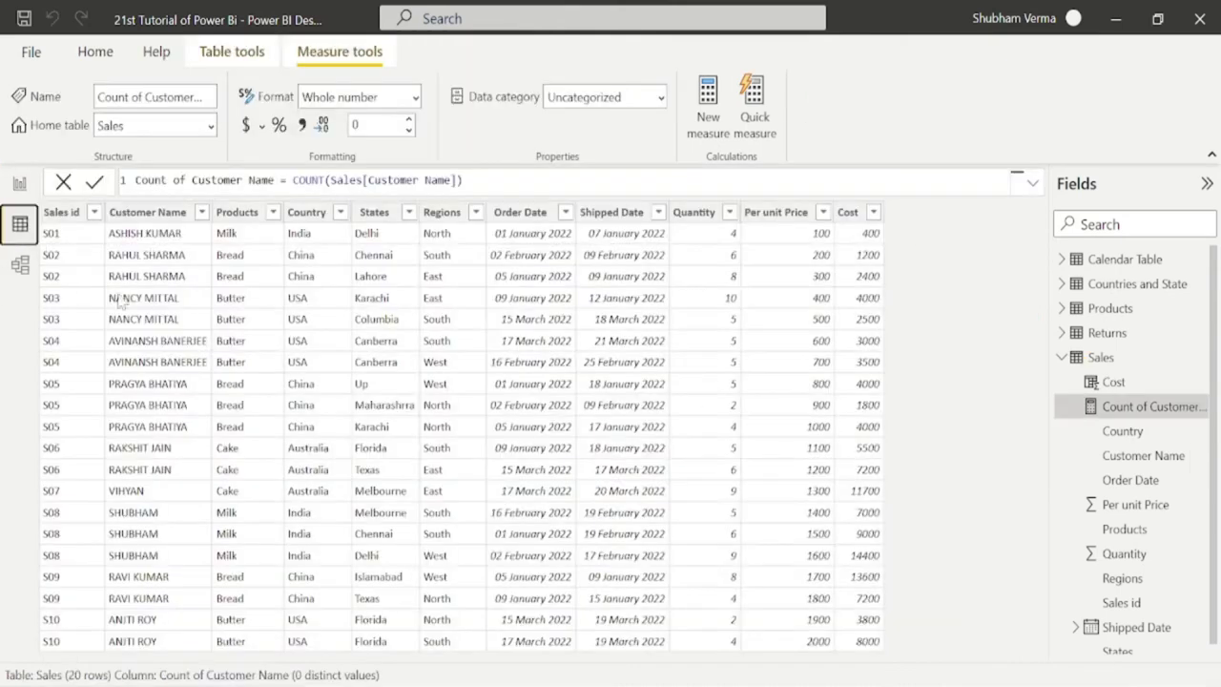
Create a measure in the Sales table: average of cost = AVERAGE(Sales[Cost])
{"action": "left_click", "coordinate": [851, 215]}
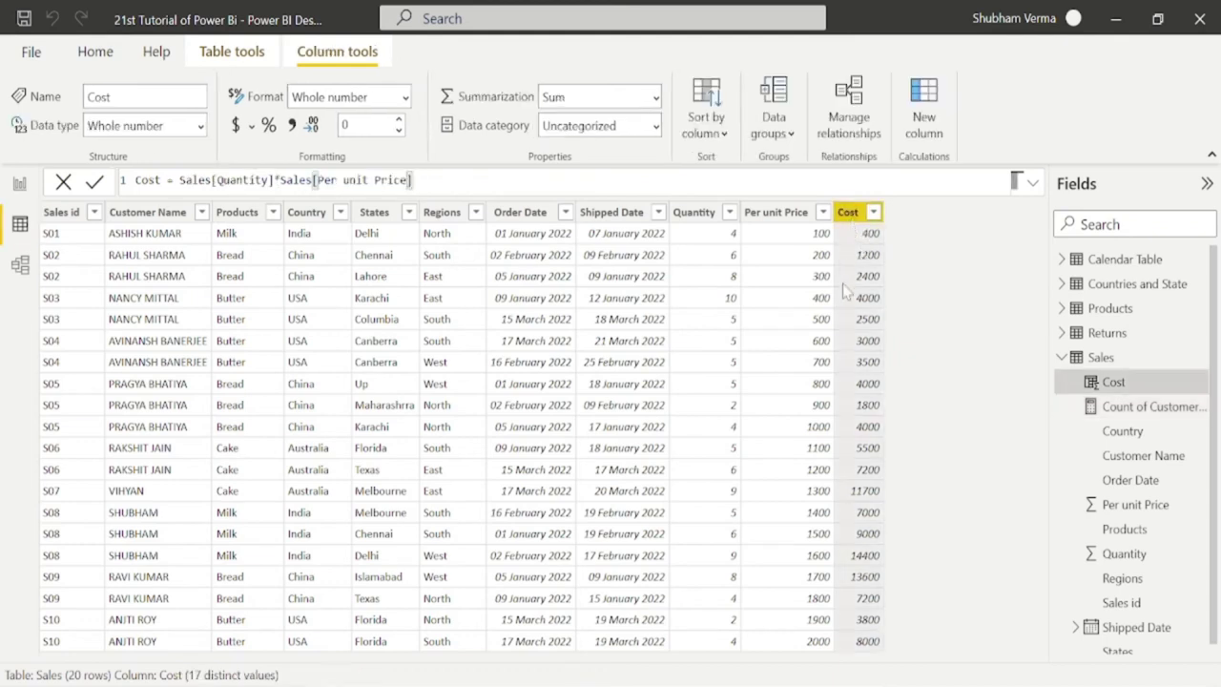
{"action": "left_click", "coordinate": [1200, 381]}
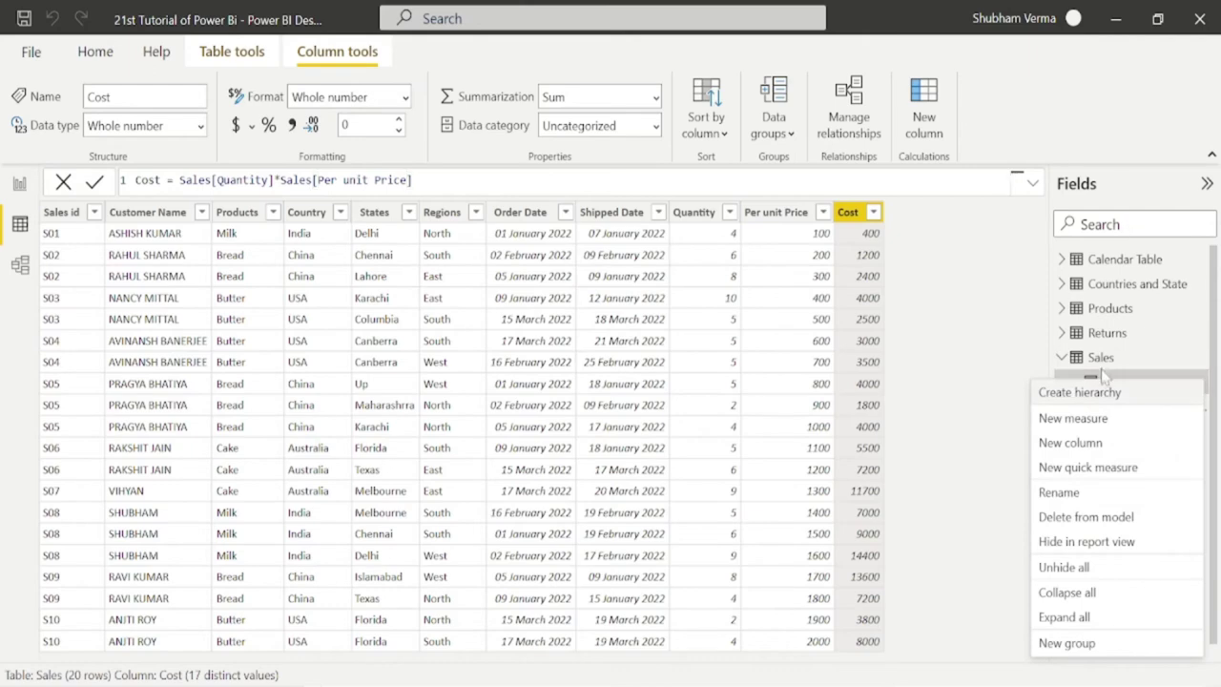
{"action": "left_click", "coordinate": [1074, 420]}
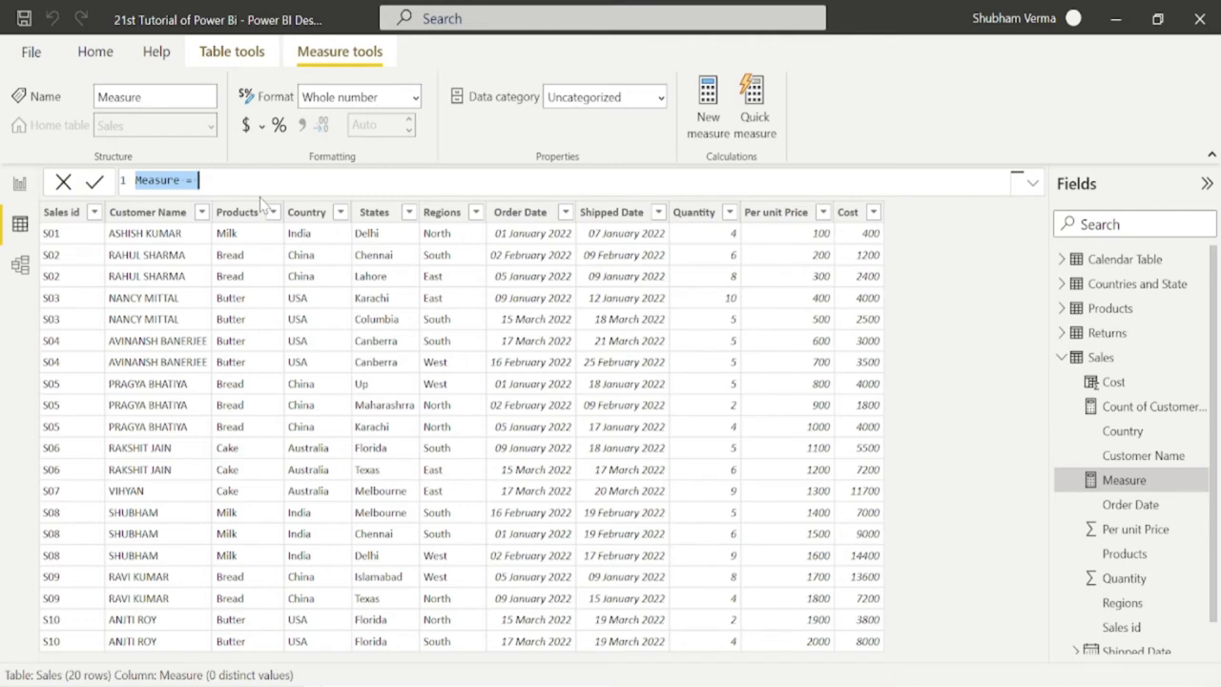
{"action": "key", "text": "BackSpace"}
{"action": "type", "text": "aver"}
{"action": "type", "text": "age"}
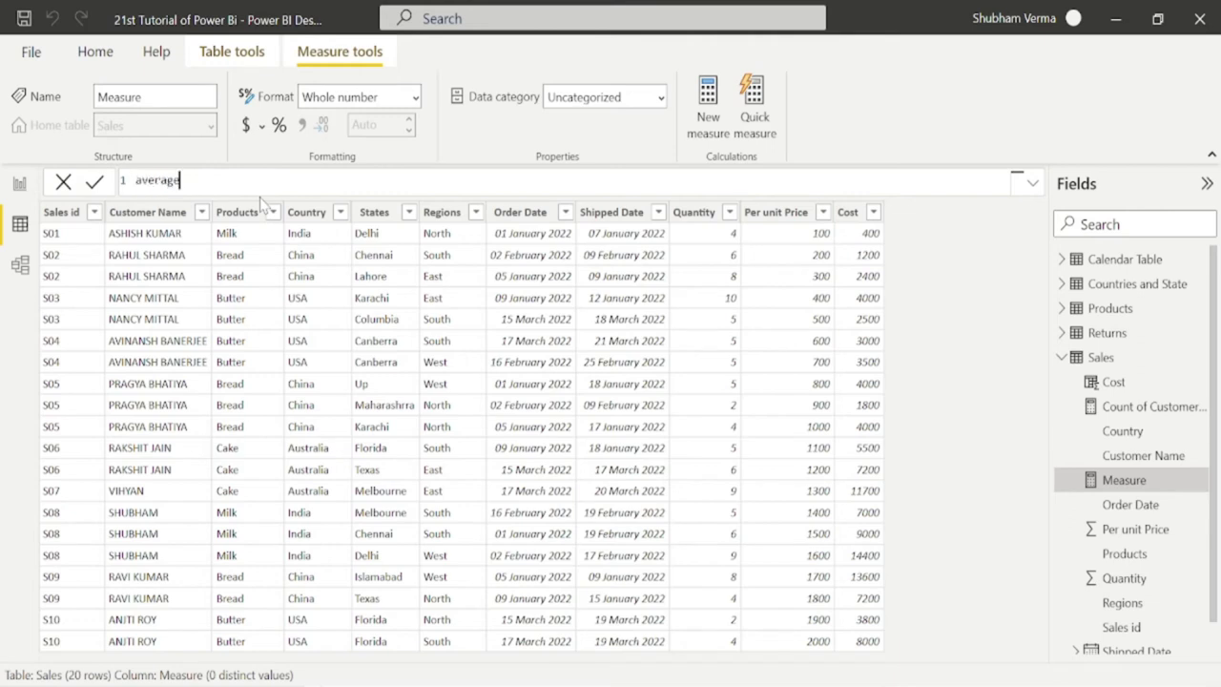
{"action": "type", "text": " of cost =aver"}
{"action": "key", "text": "Tab"}
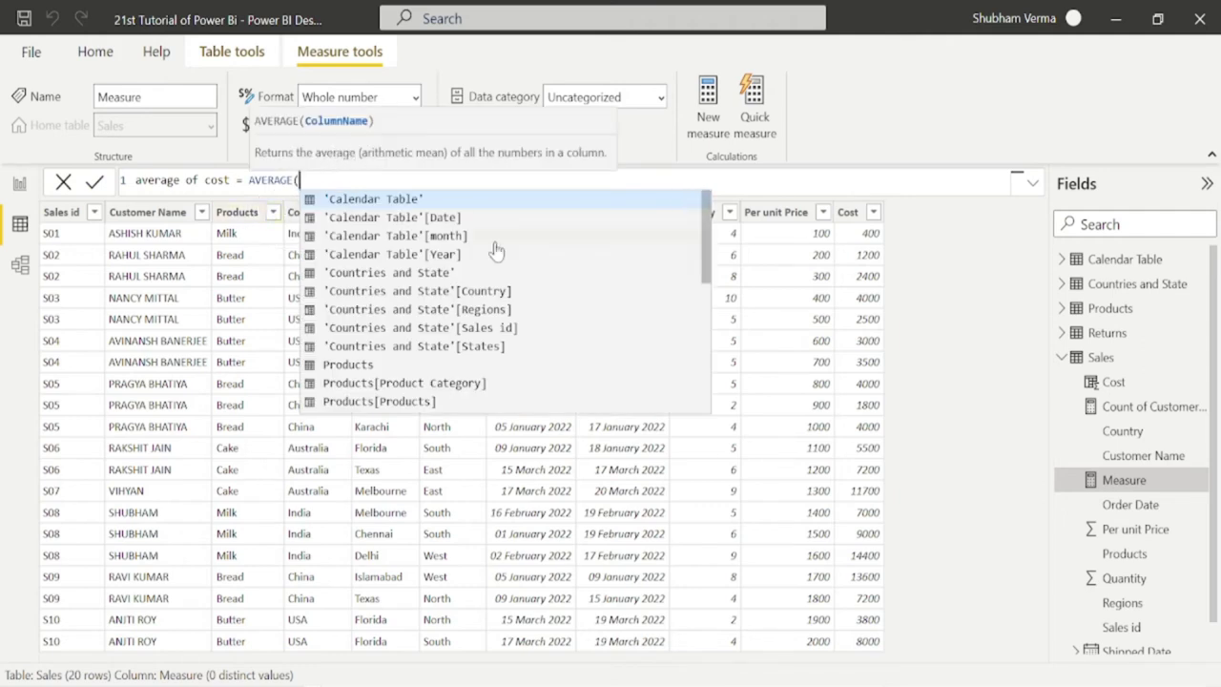
{"action": "type", "text": "cost"}
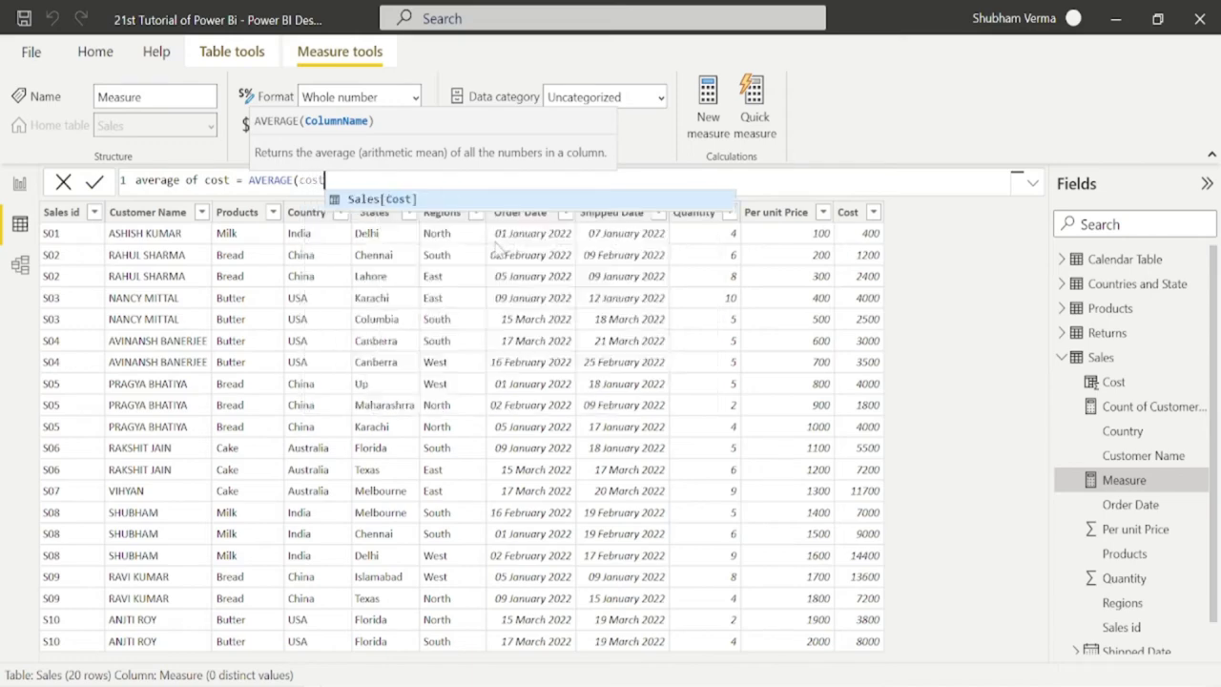
{"action": "key", "text": "Tab"}
{"action": "type", "text": ")"}
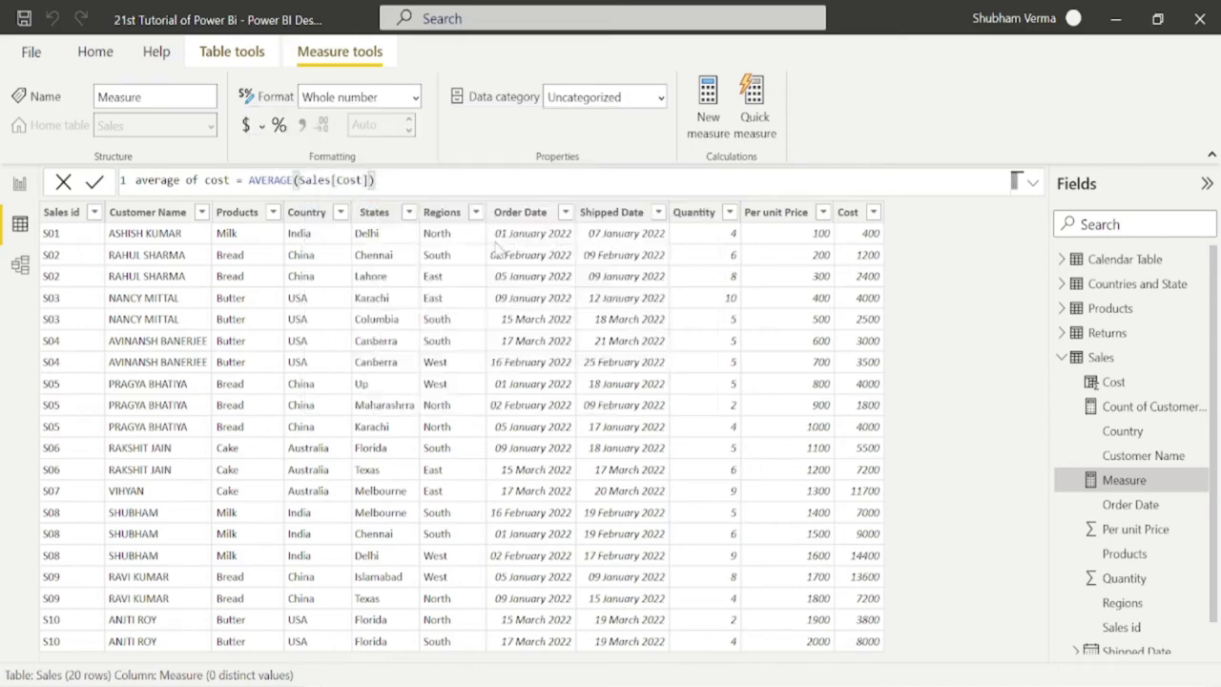
{"action": "key", "text": "Return"}
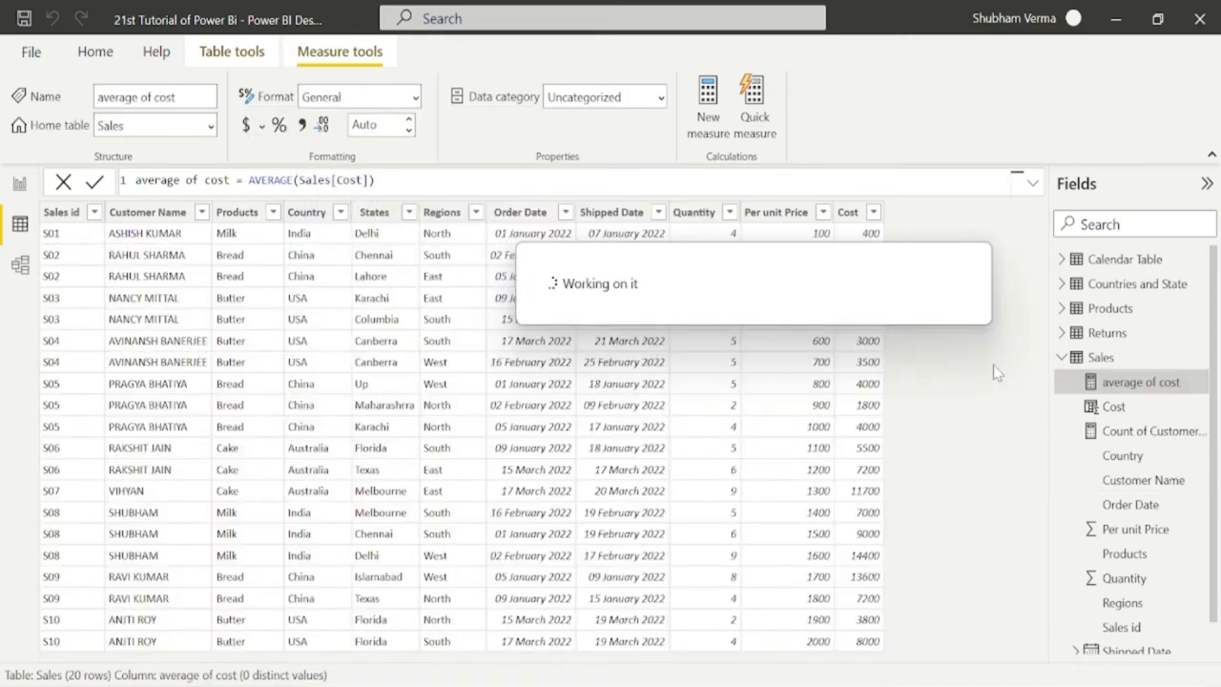
Replace the empty card on the Visual report page with one near the upper-right corner, filled with the average of cost measure
{"action": "left_click", "coordinate": [18, 187]}
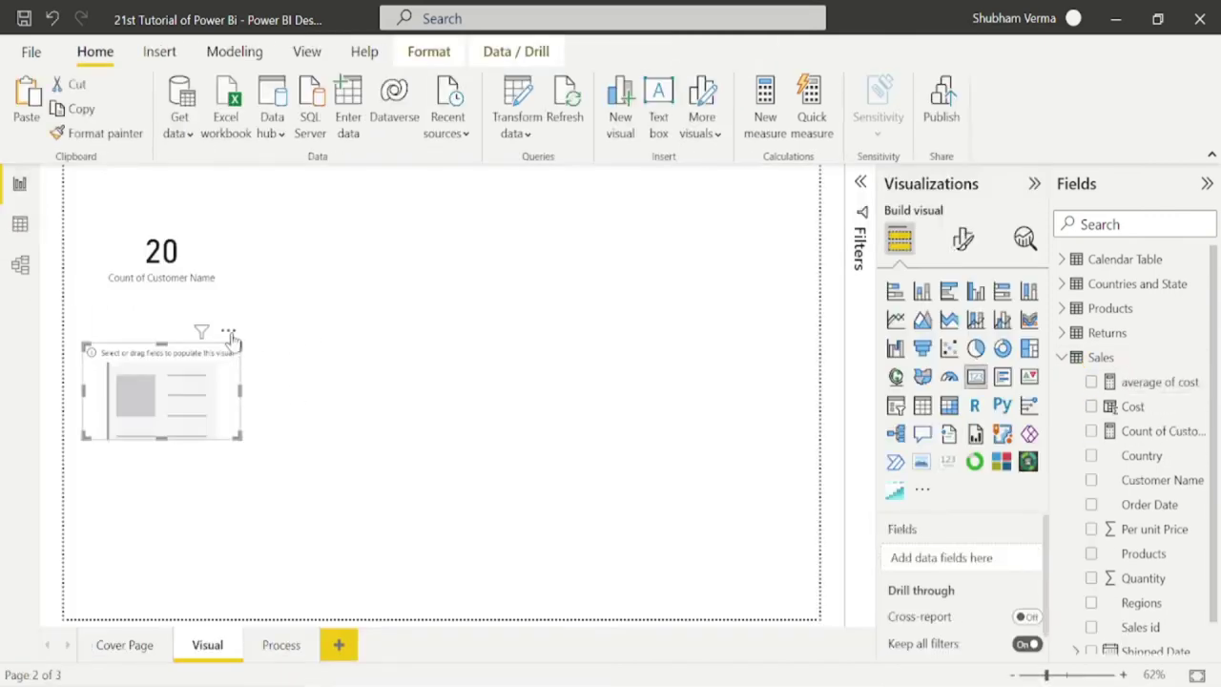
{"action": "left_click", "coordinate": [228, 332]}
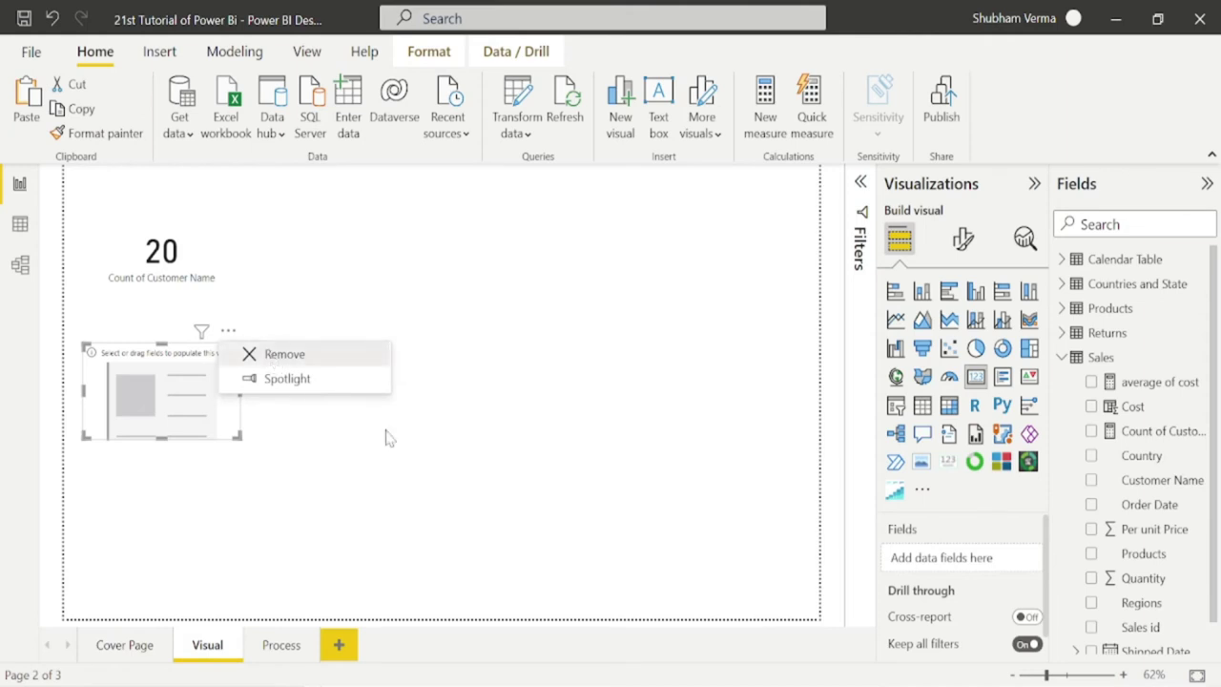
{"action": "left_click", "coordinate": [275, 362]}
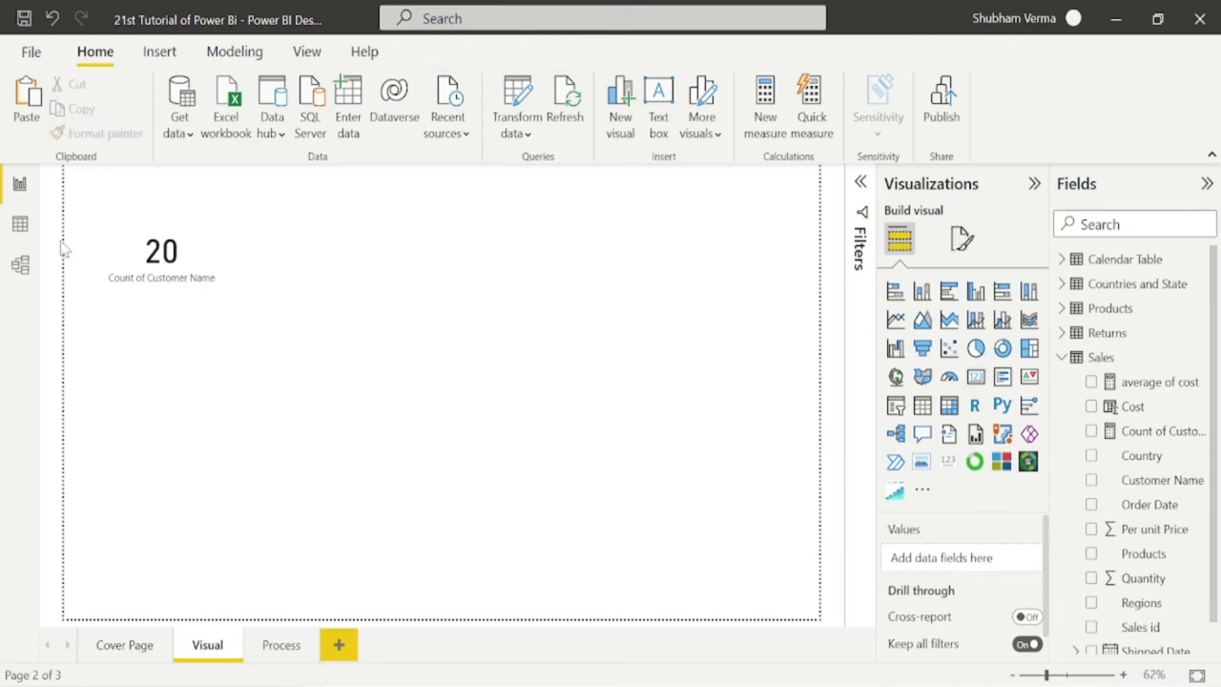
{"action": "left_click", "coordinate": [976, 380]}
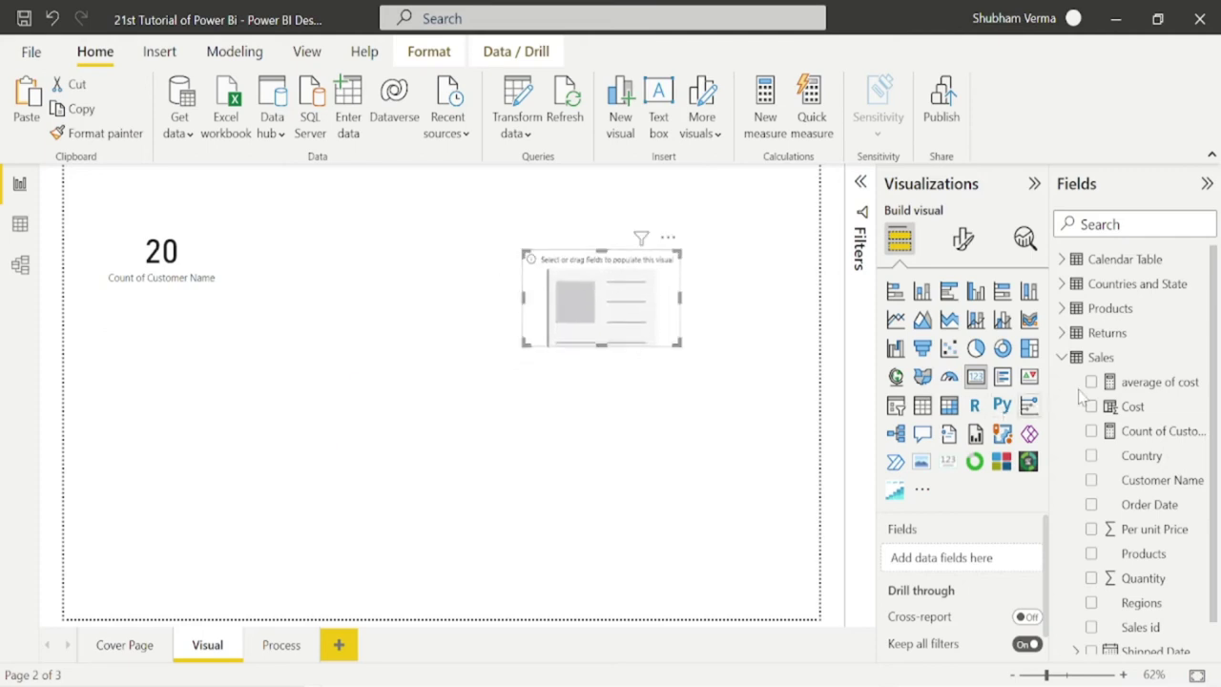
{"action": "left_click_drag", "start_coordinate": [1155, 382], "coordinate": [628, 303]}
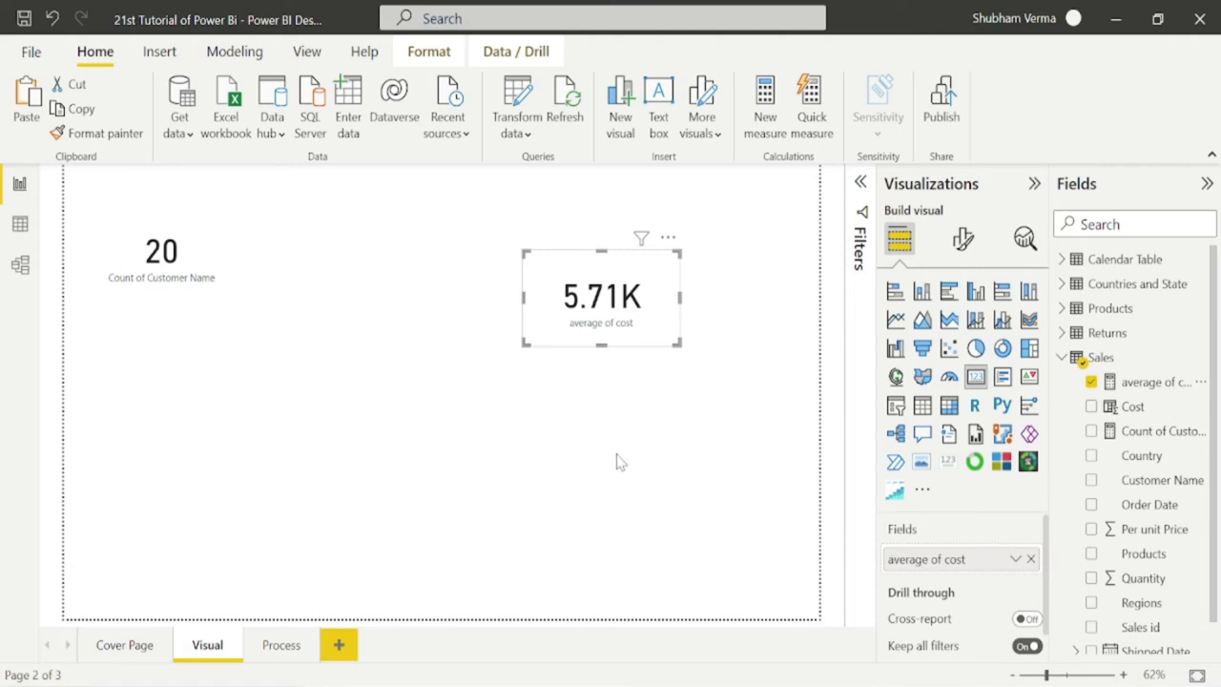
Check the average of cost card against the Sales table's Cost column by dividing 114 by 20 in Calculator
{"action": "left_click", "coordinate": [19, 221]}
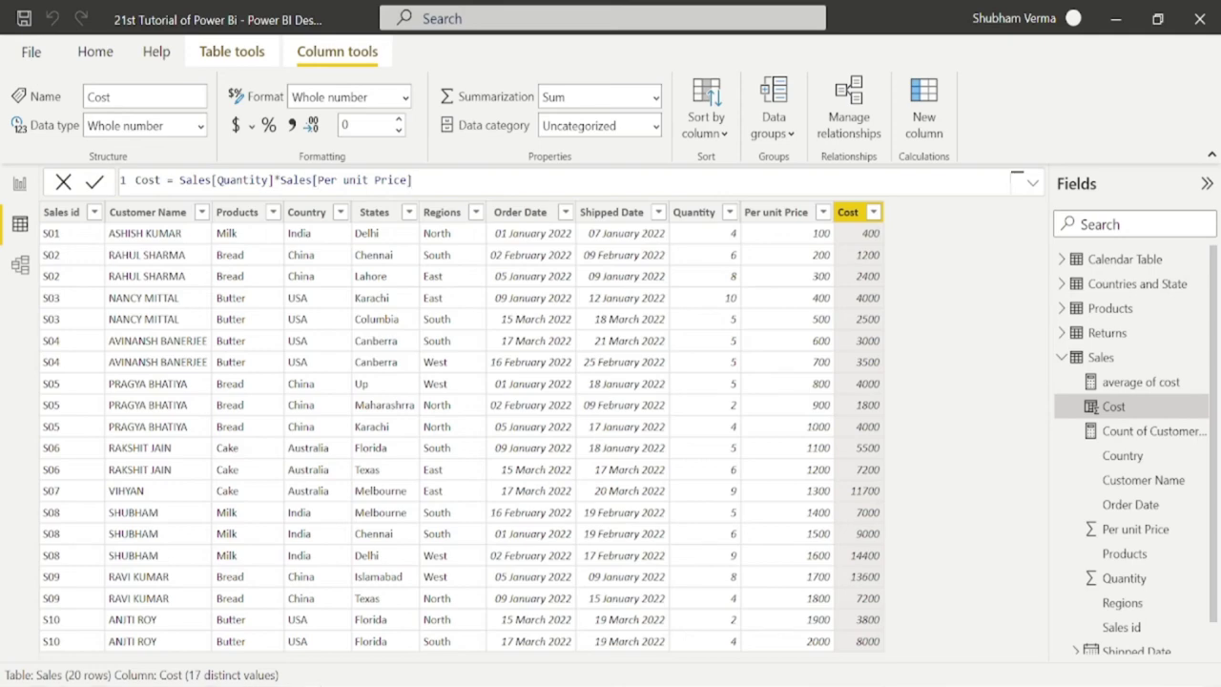
{"action": "left_click", "coordinate": [277, 686]}
{"action": "type", "text": "ca"}
{"action": "key", "text": "Return"}
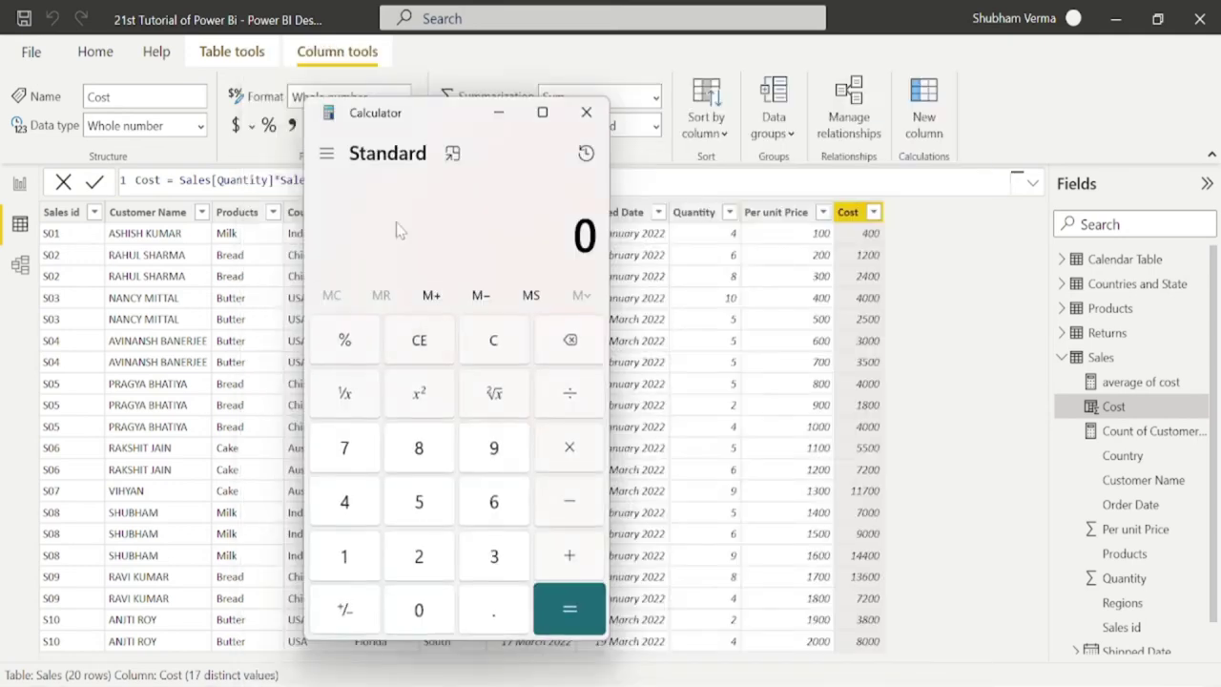
{"action": "type", "text": "114"}
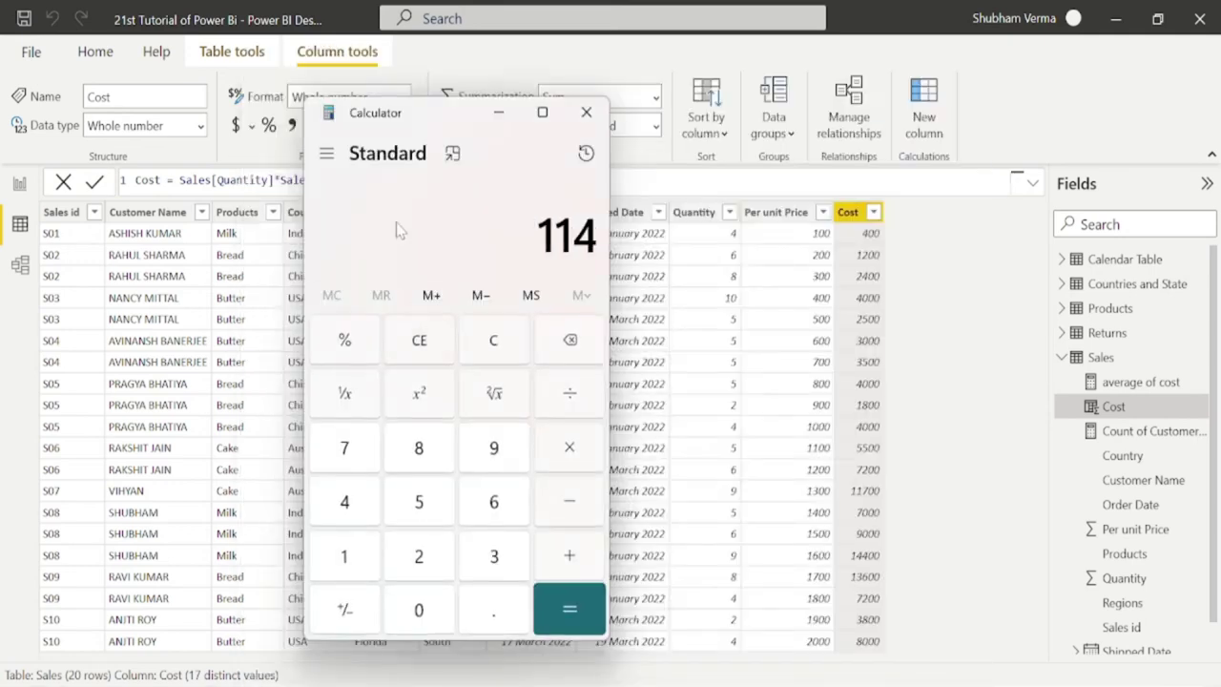
{"action": "type", "text": "/20"}
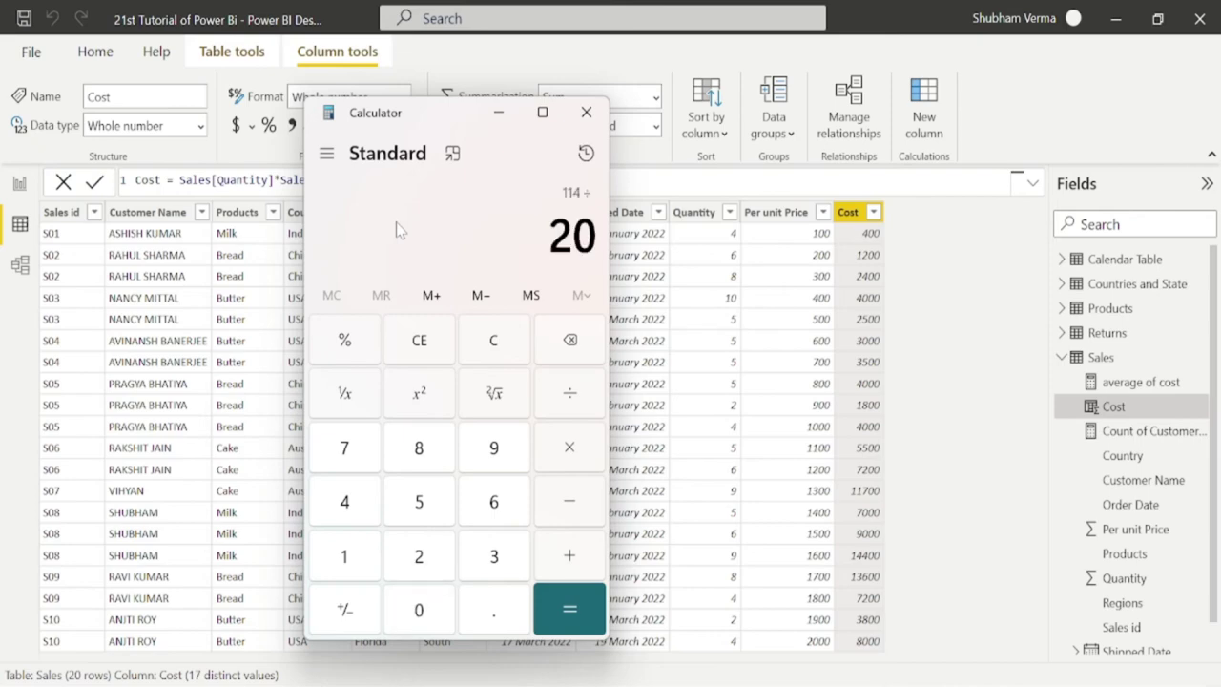
{"action": "key", "text": "Return"}
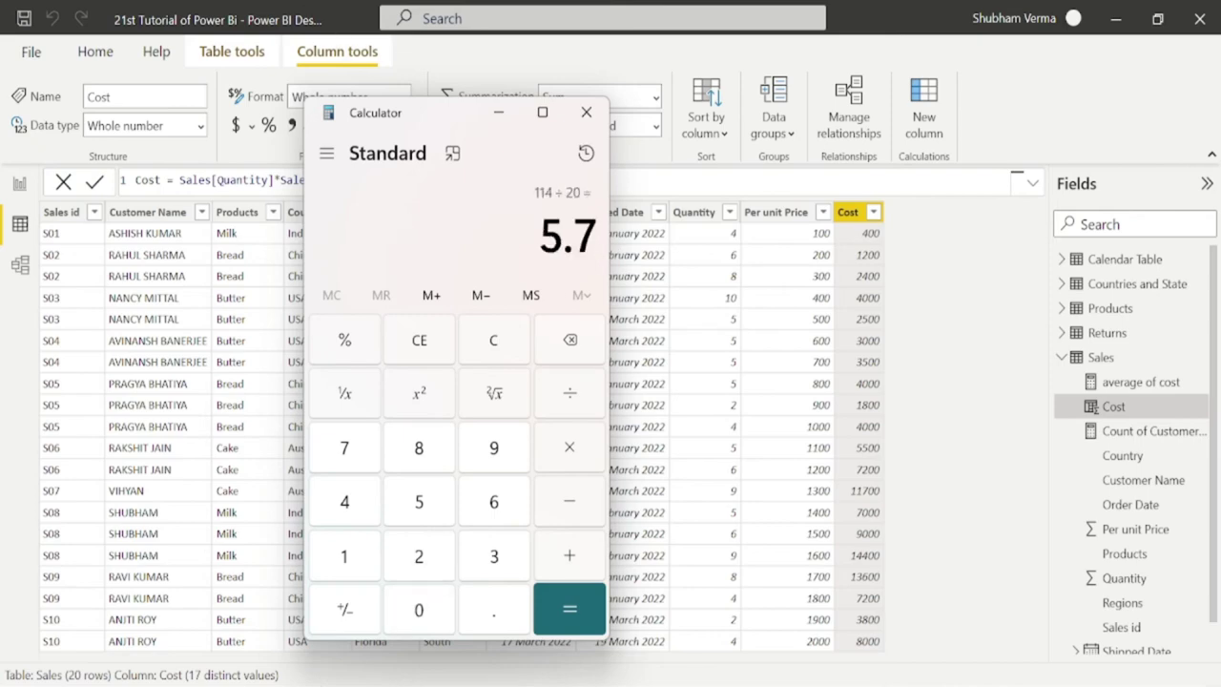
{"action": "left_click", "coordinate": [19, 186]}
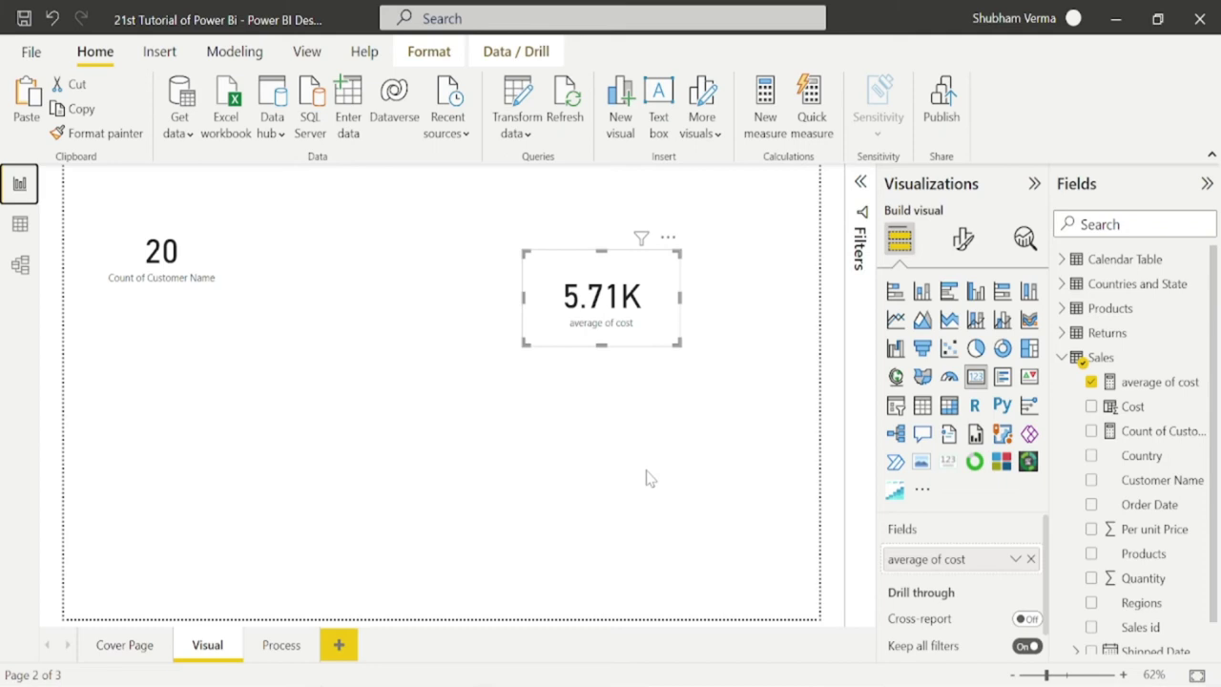
Create a measure in the Sales table: max value of cost = MAX(Sales[Cost])
{"action": "left_click", "coordinate": [1200, 357]}
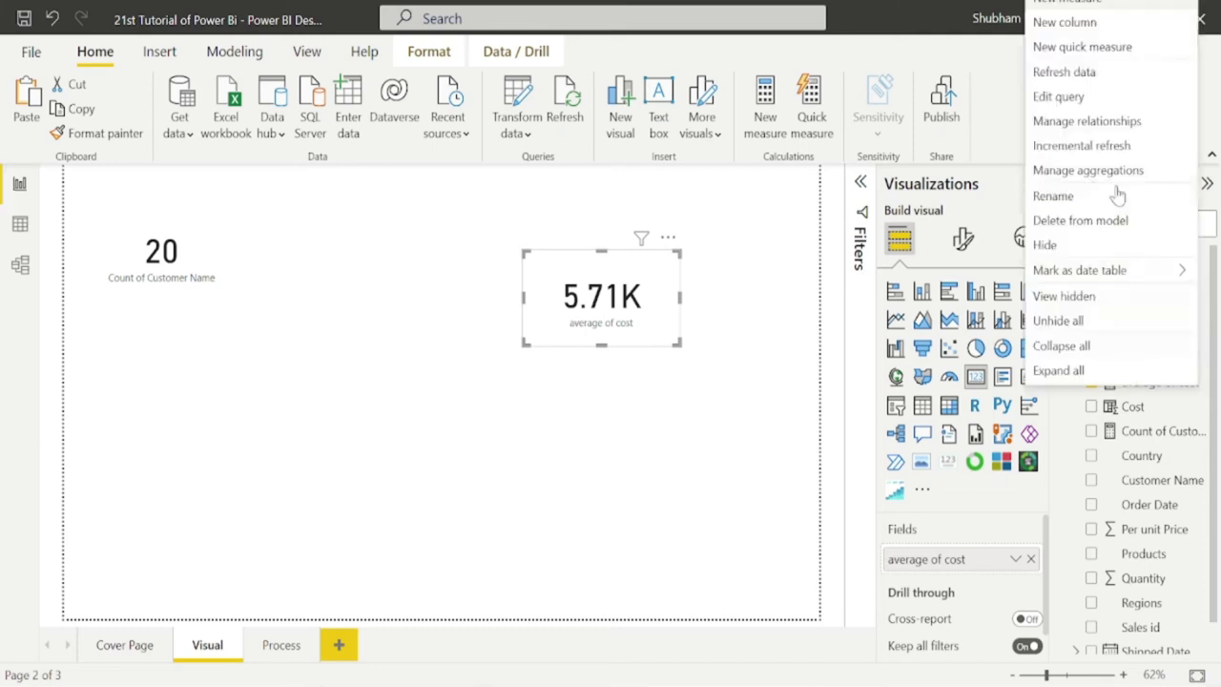
{"action": "left_click", "coordinate": [1075, 4]}
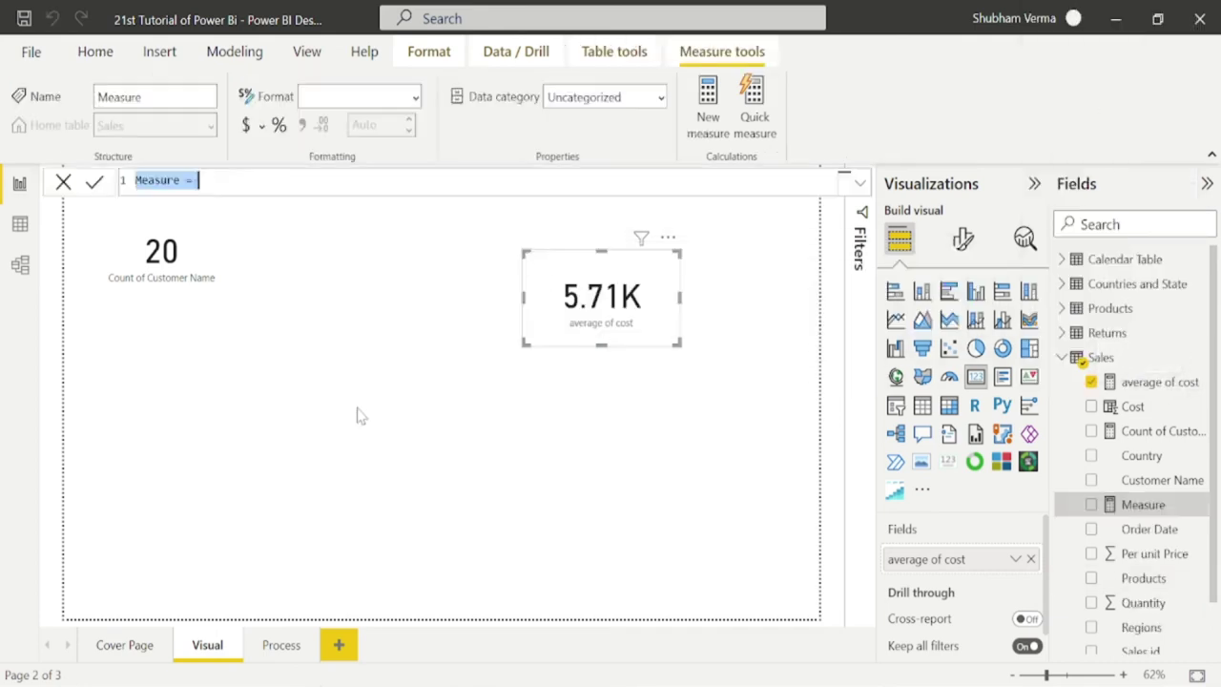
{"action": "key", "text": "BackSpace"}
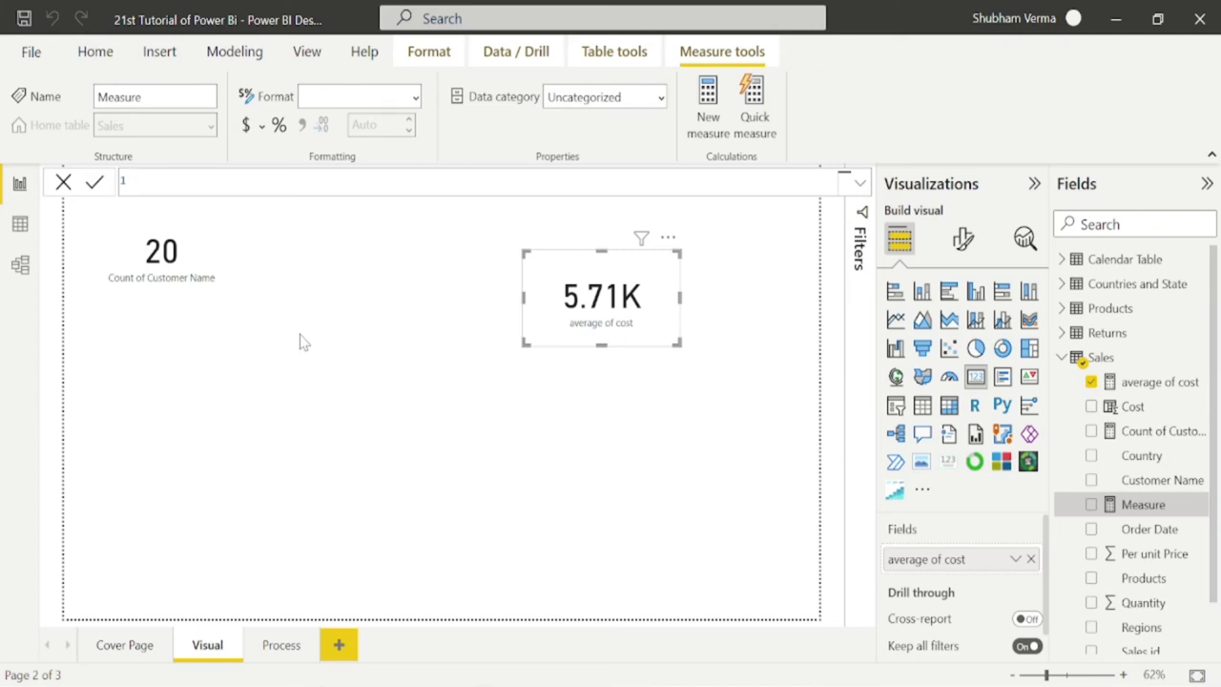
{"action": "type", "text": "max value of cost= ma"}
{"action": "key", "text": "Tab"}
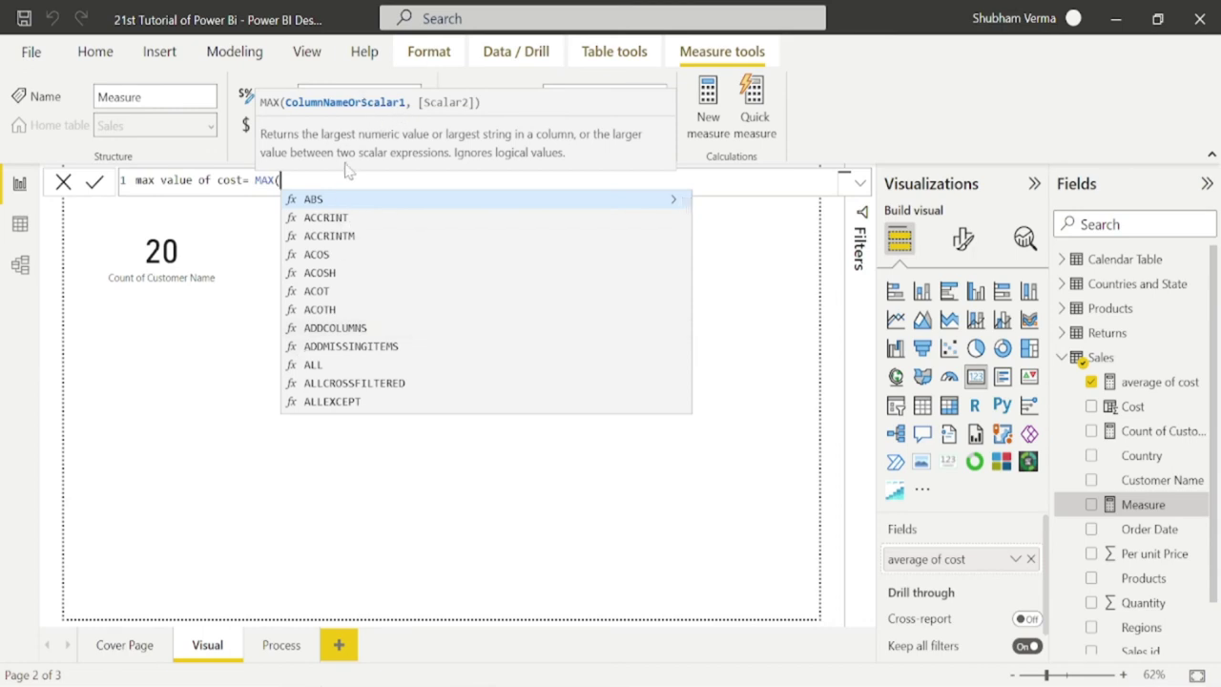
{"action": "type", "text": "cost"}
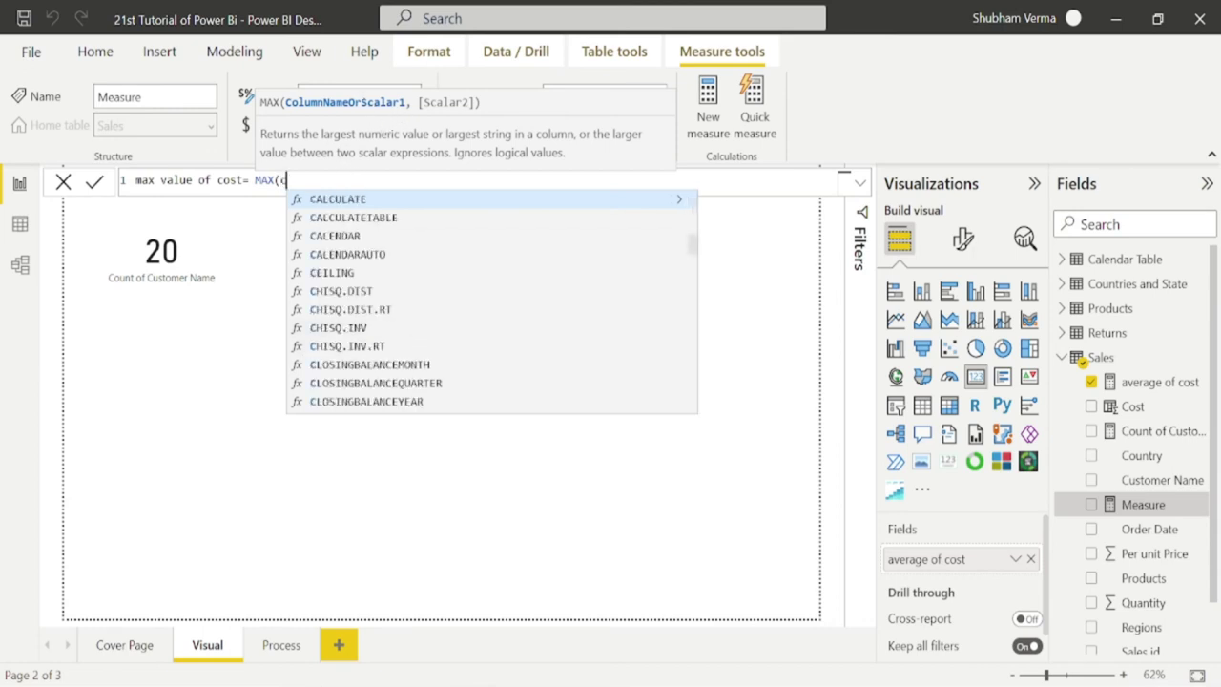
{"action": "key", "text": "Tab"}
{"action": "type", "text": ")"}
{"action": "key", "text": "Return"}
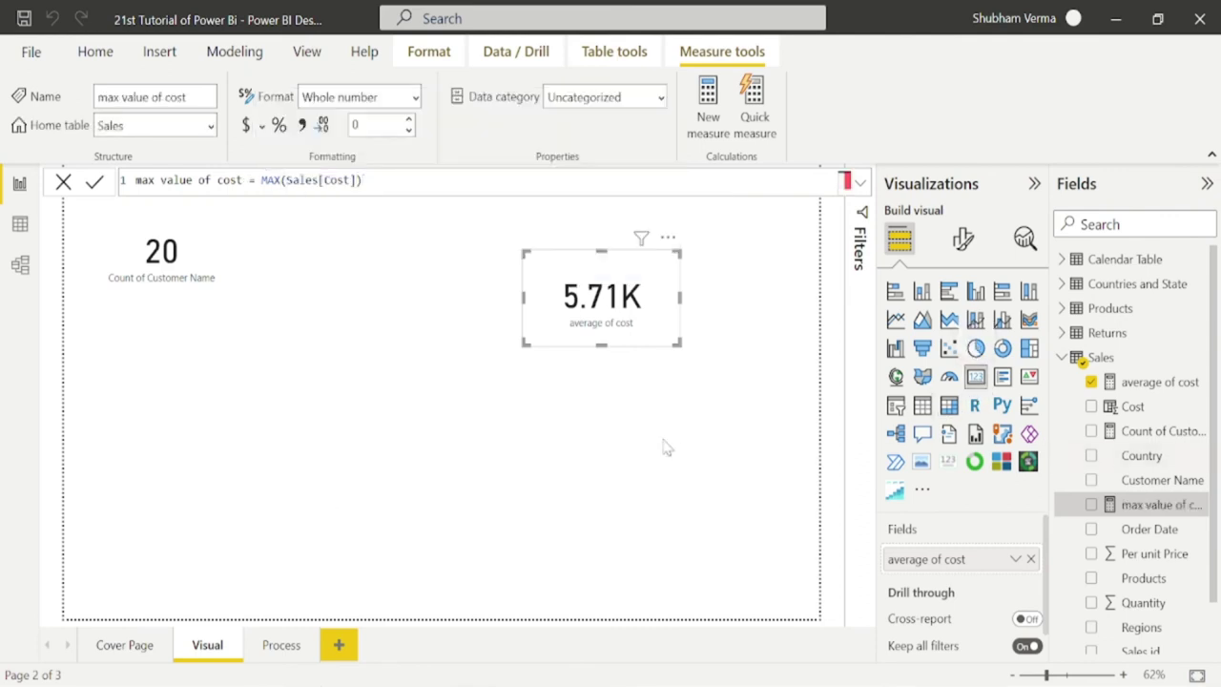
Add a card visual below the Count of Customer Name card and fill it with the max value of cost measure
{"action": "left_click", "coordinate": [635, 471]}
{"action": "left_click", "coordinate": [975, 376]}
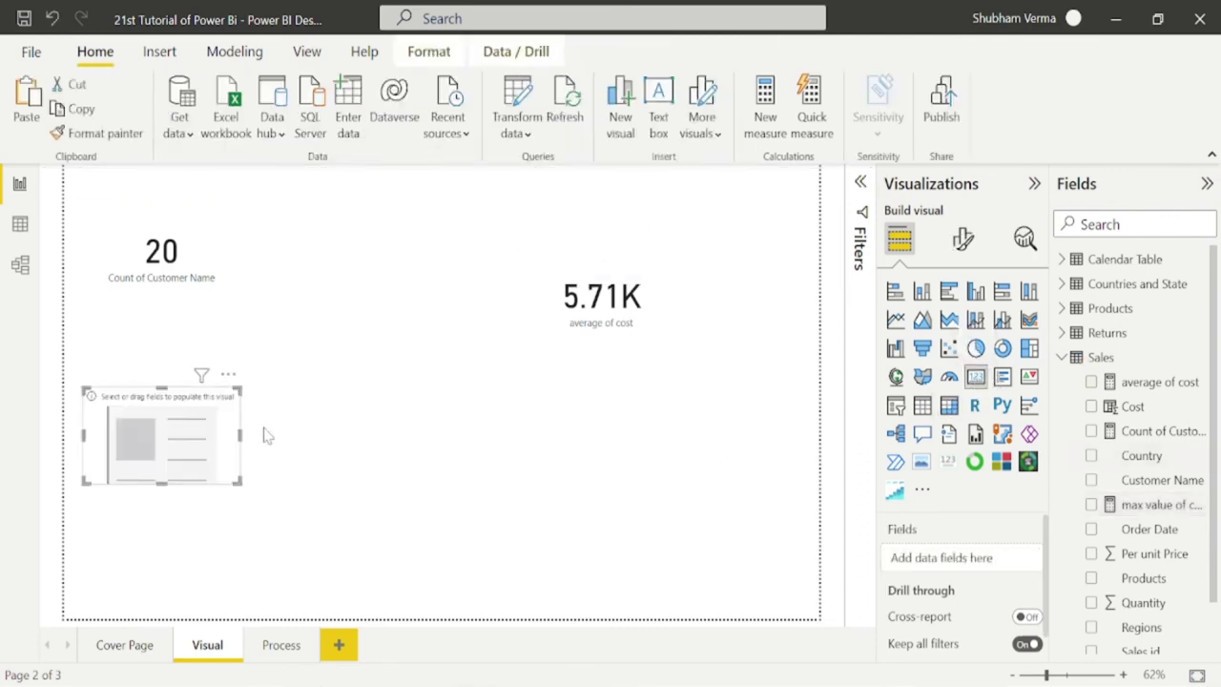
{"action": "left_click", "coordinate": [1136, 224]}
{"action": "type", "text": "max"}
{"action": "left_click_drag", "start_coordinate": [1158, 279], "coordinate": [243, 455]}
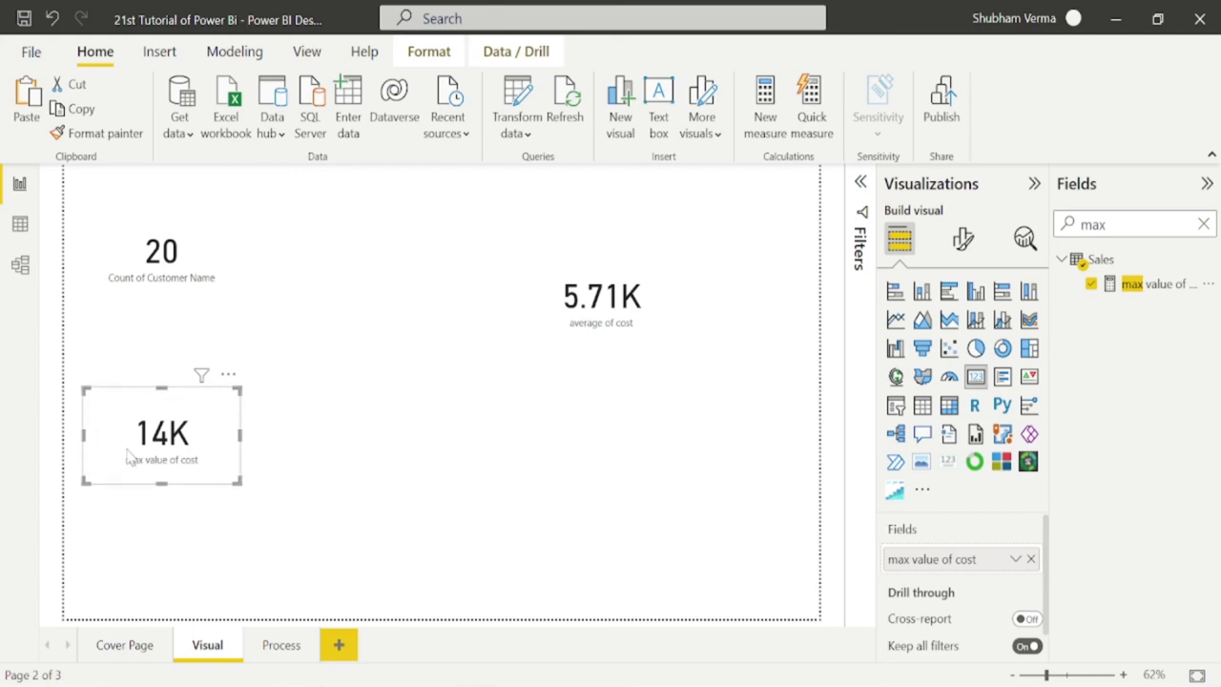
Compare the max value of cost card with the Cost column of the Sales table in the data view
{"action": "left_click", "coordinate": [19, 232]}
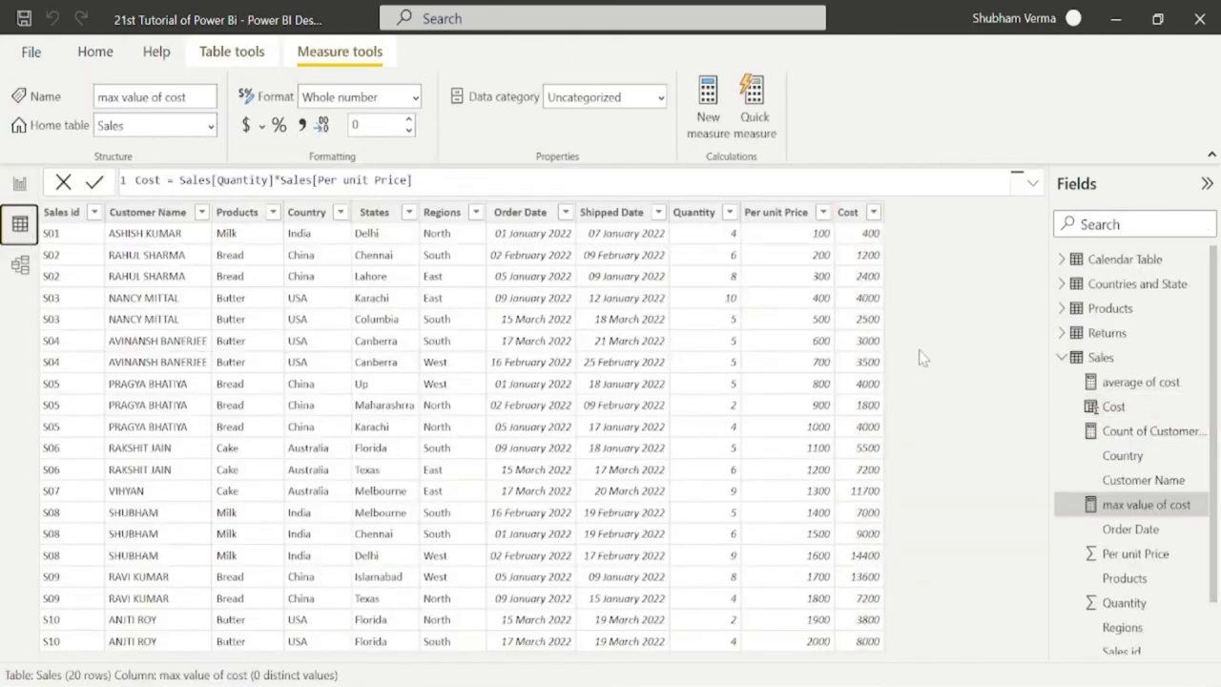
{"action": "left_click", "coordinate": [857, 303]}
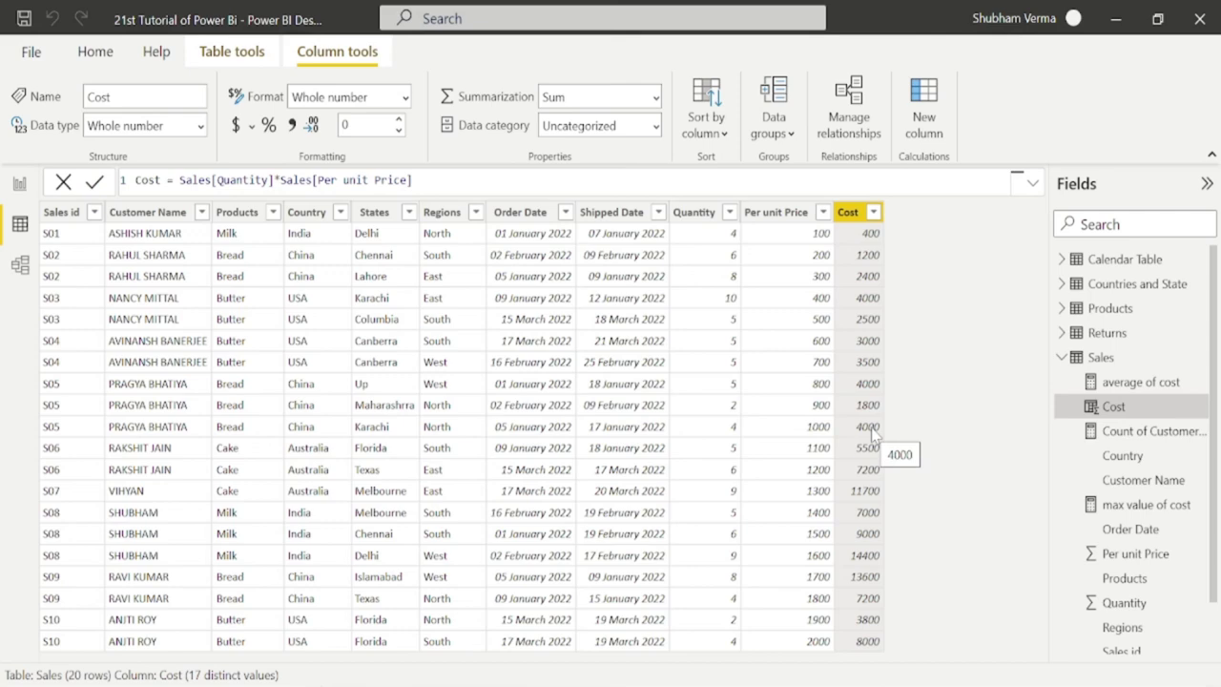
{"action": "left_click", "coordinate": [19, 184]}
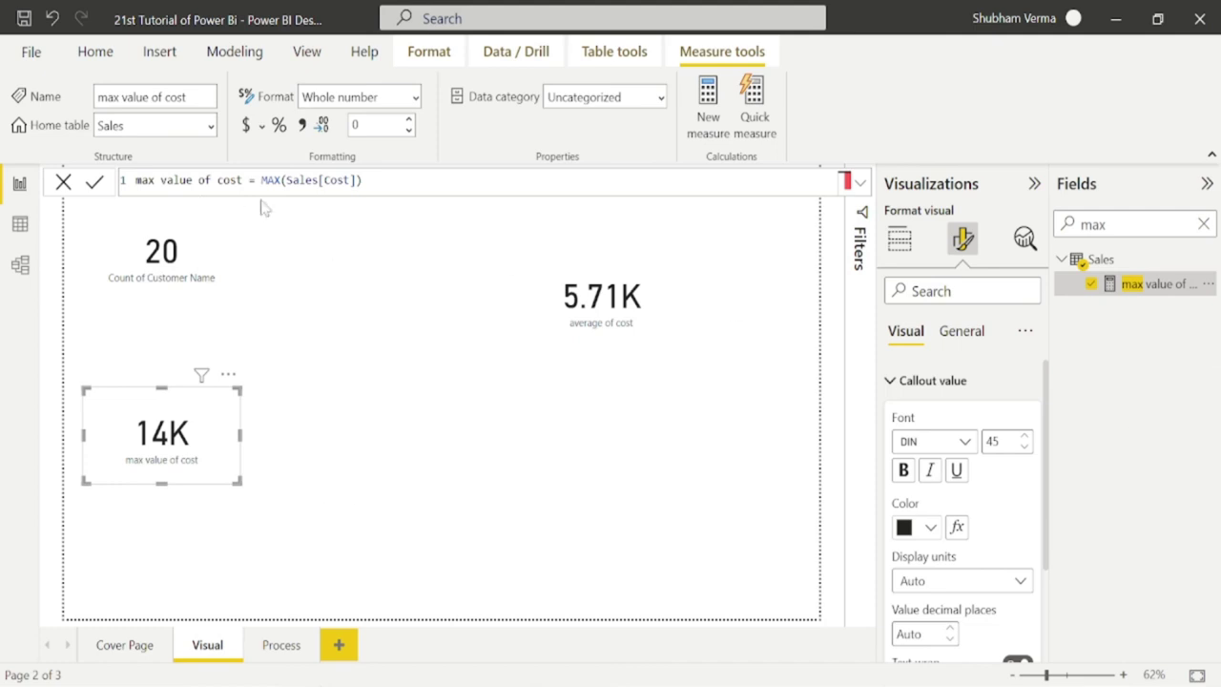
Change the max value of cost measure's formula to MIN(Sales[Cost])
{"action": "left_click", "coordinate": [281, 181]}
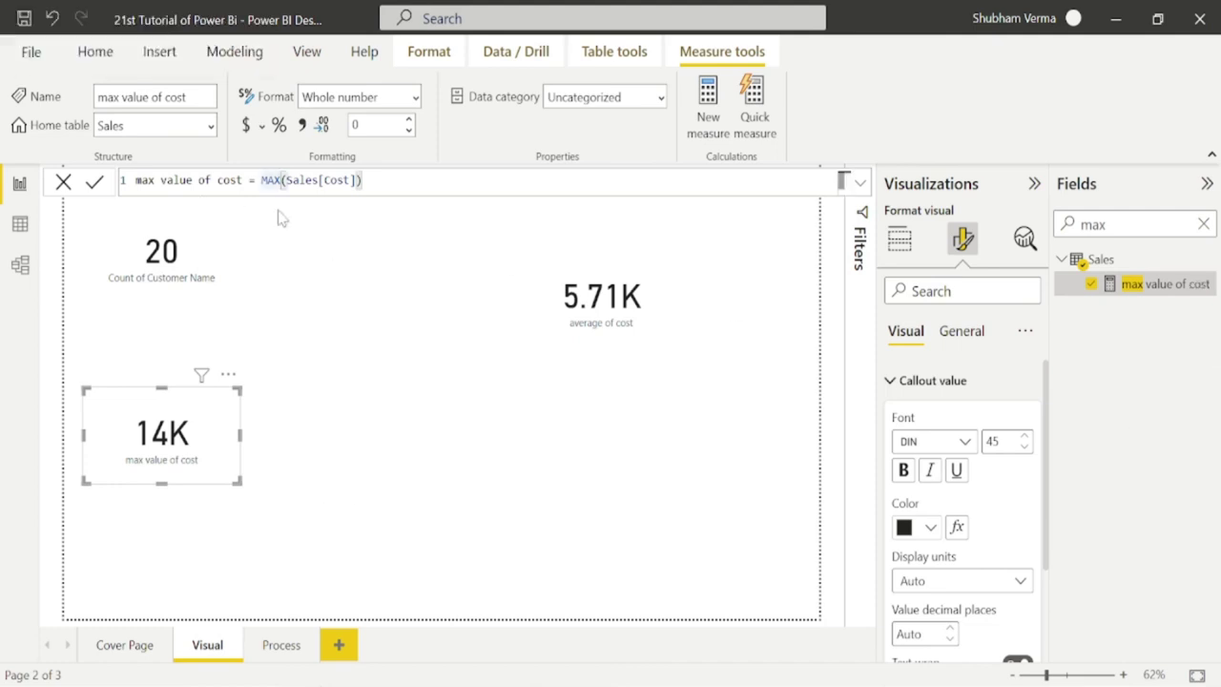
{"action": "key", "text": "BackSpace"}
{"action": "key", "text": "BackSpace"}
{"action": "key", "text": "BackSpace"}
{"action": "type", "text": "Min"}
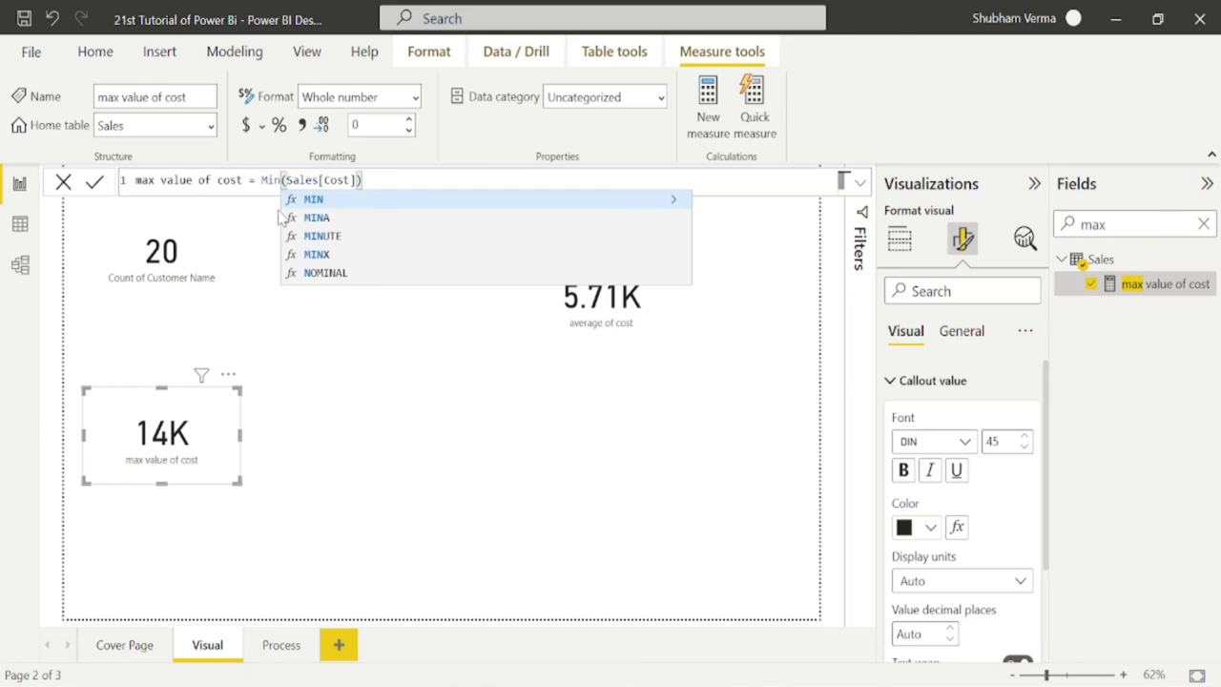
{"action": "key", "text": "Tab"}
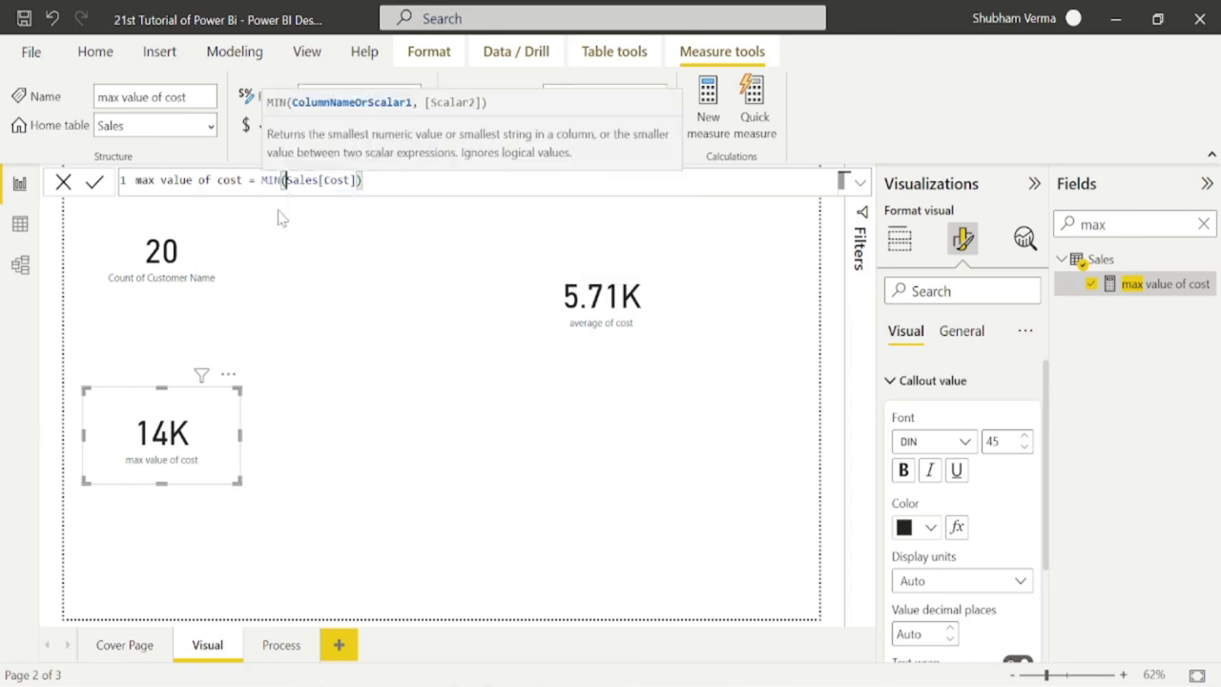
{"action": "left_click", "coordinate": [397, 181]}
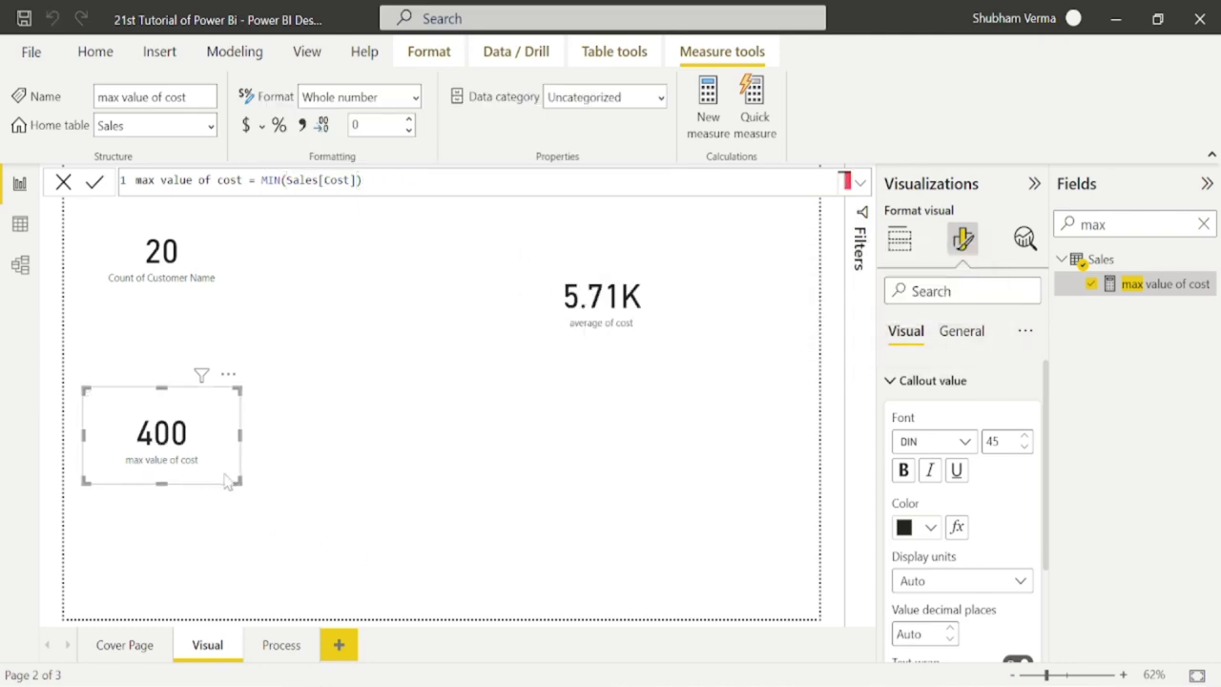
Check the card's minimum cost against the Cost column in the data view and return to the report's Cover Page
{"action": "left_click", "coordinate": [20, 224]}
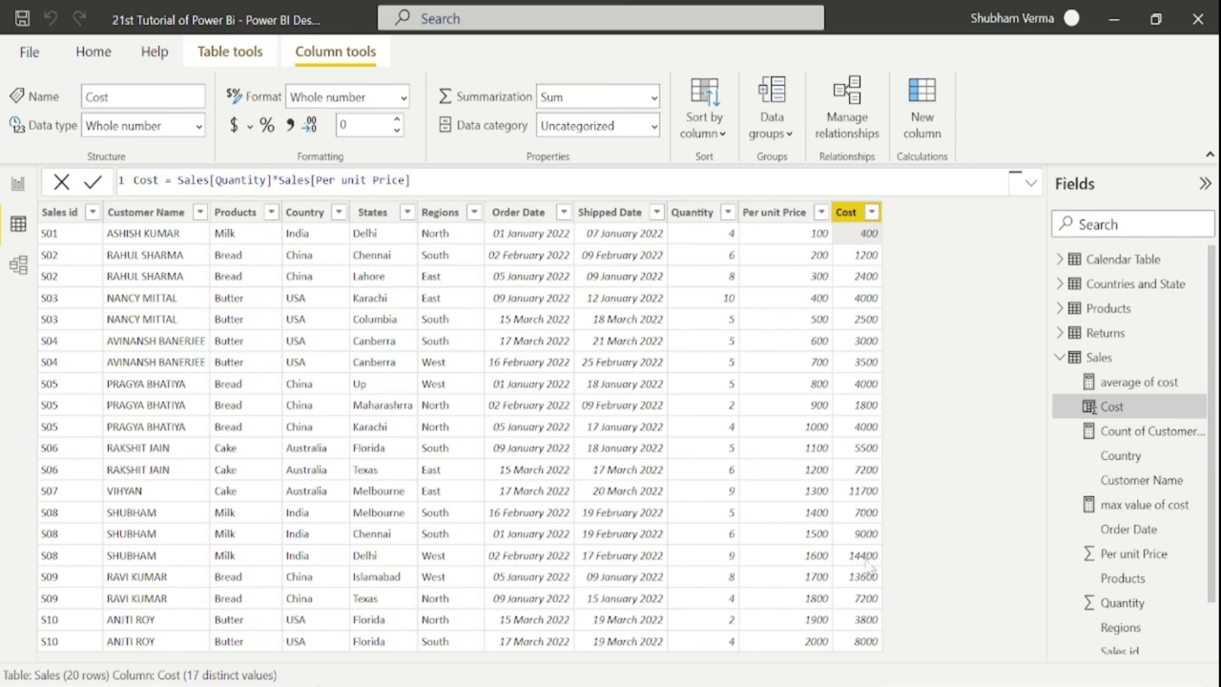
{"action": "left_click", "coordinate": [21, 186]}
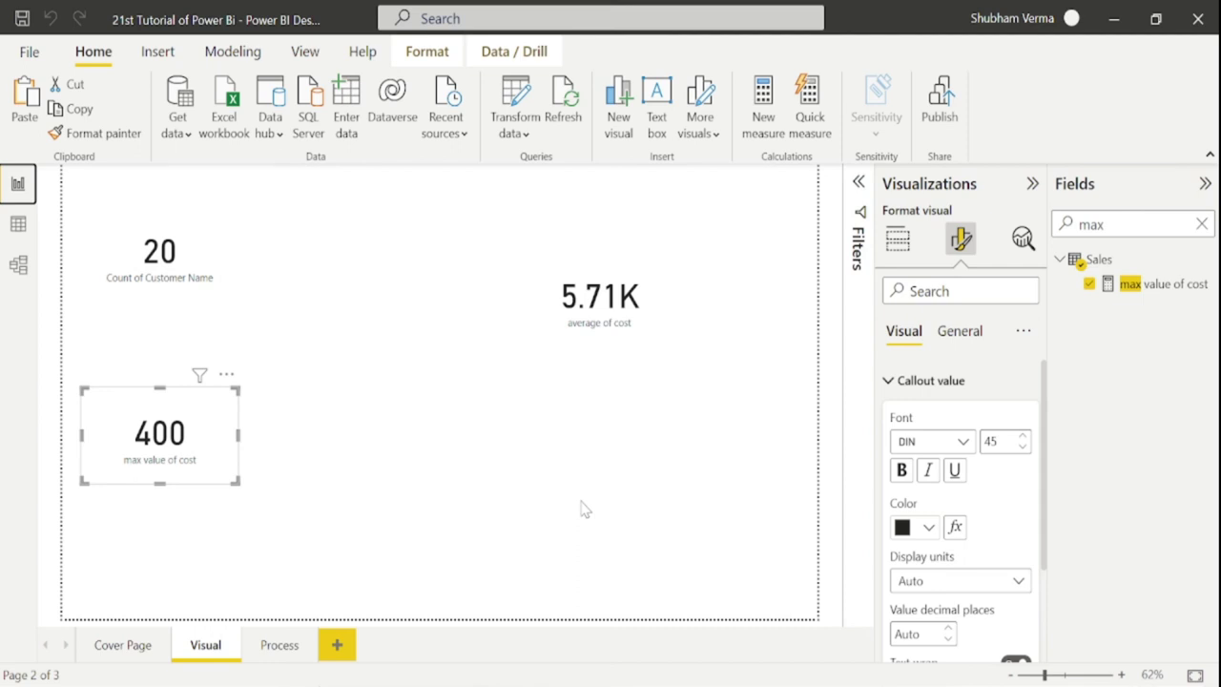
{"action": "left_click", "coordinate": [134, 646]}
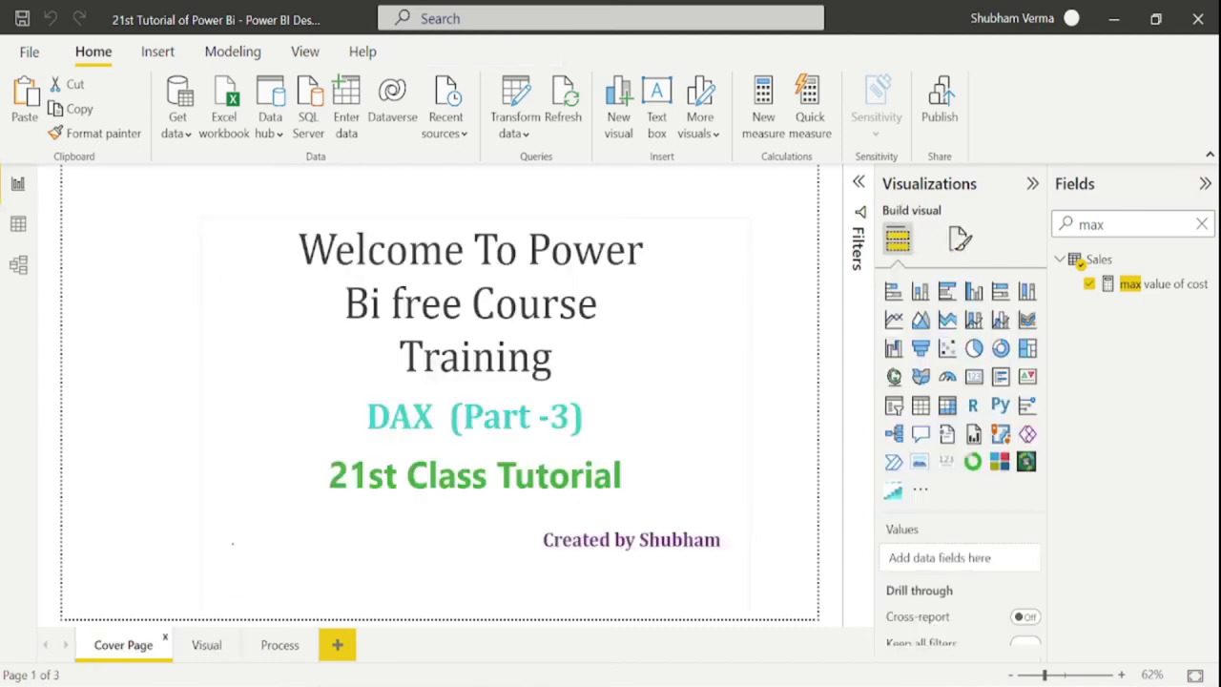